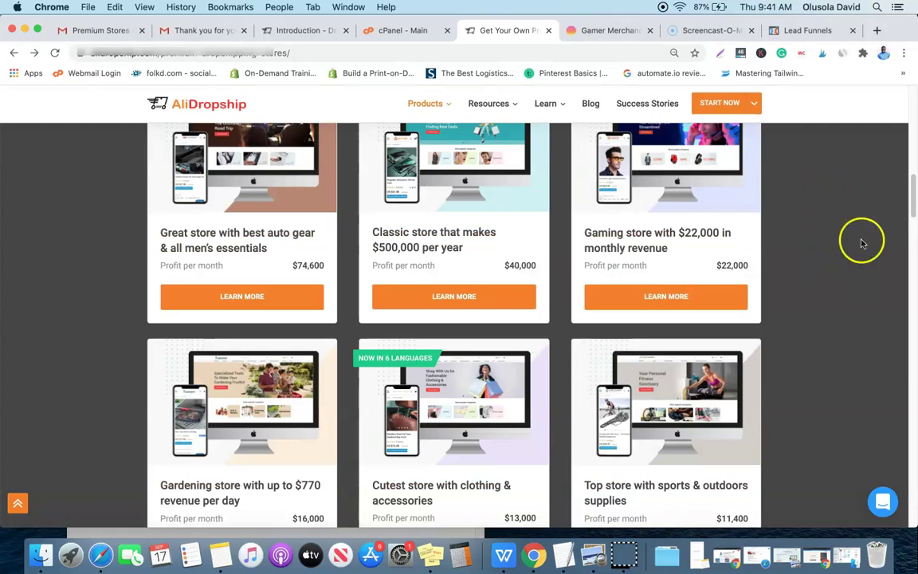
scroll(856, 242, up, 5)
scroll(857, 244, down, 5)
scroll(856, 244, up, 1)
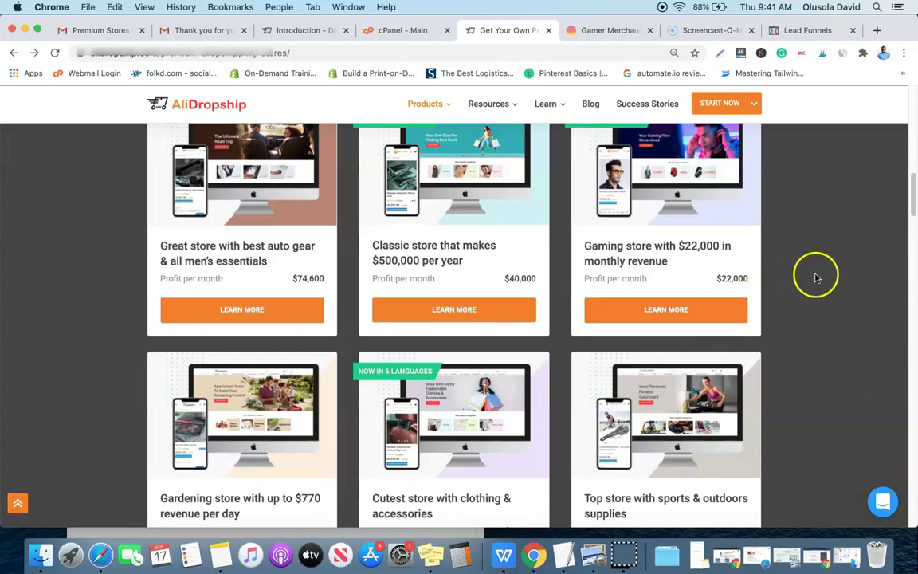
scroll(801, 292, down, 2)
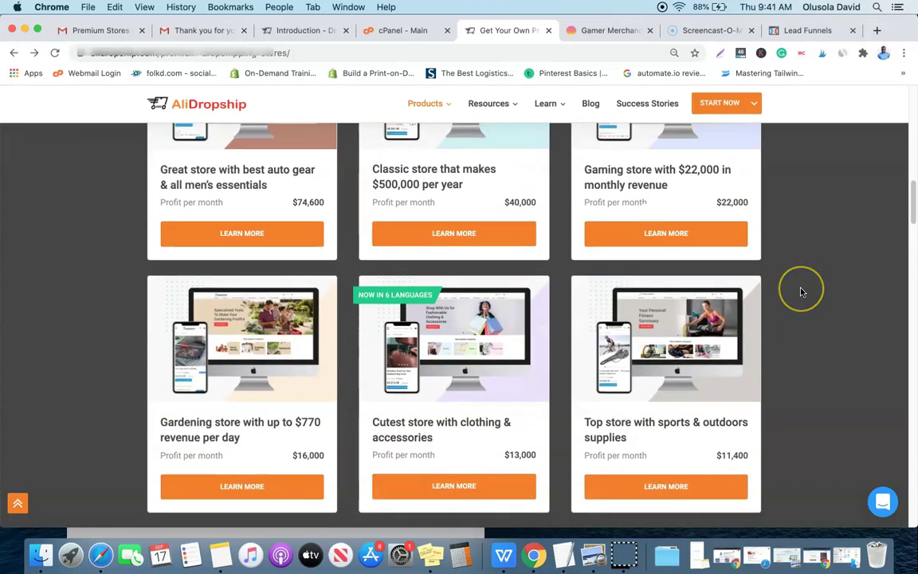
scroll(802, 292, down, 2)
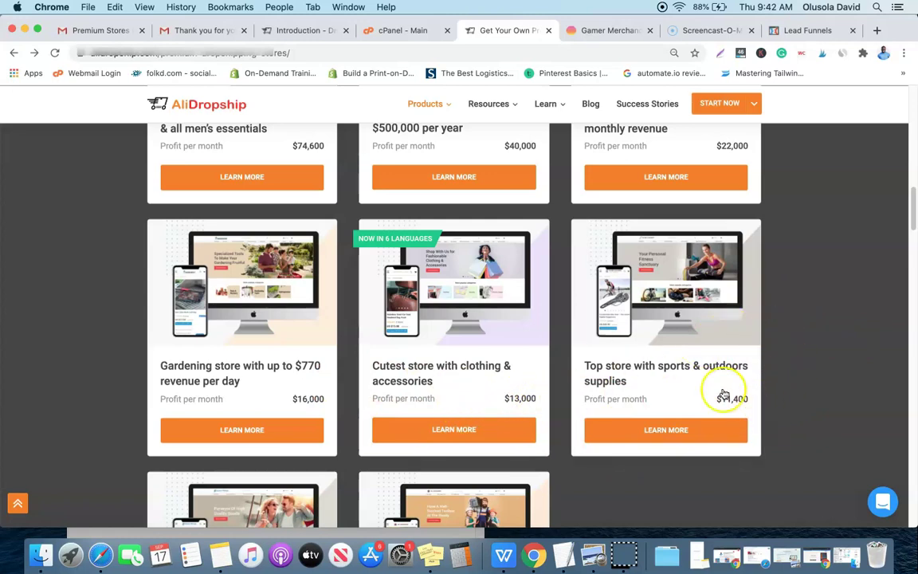
scroll(724, 395, down, 5)
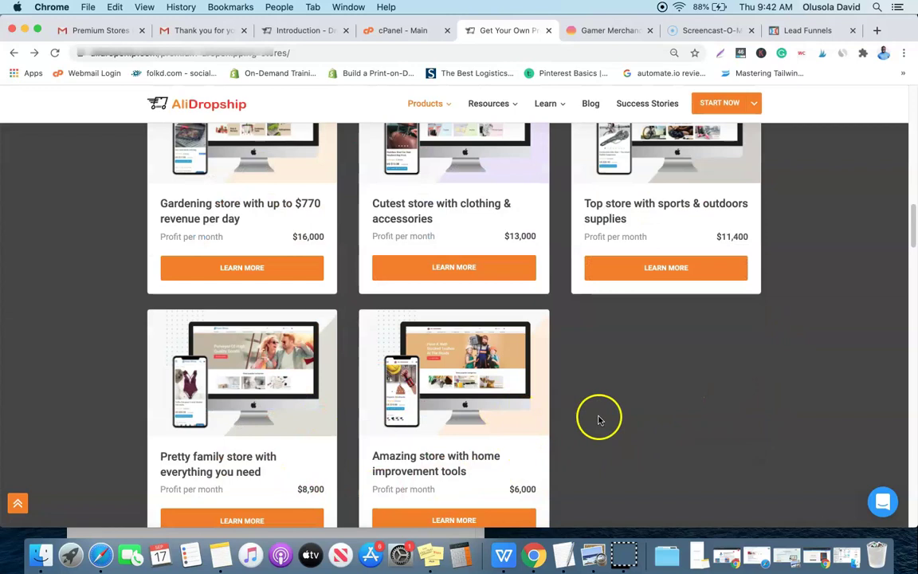
scroll(588, 425, down, 1)
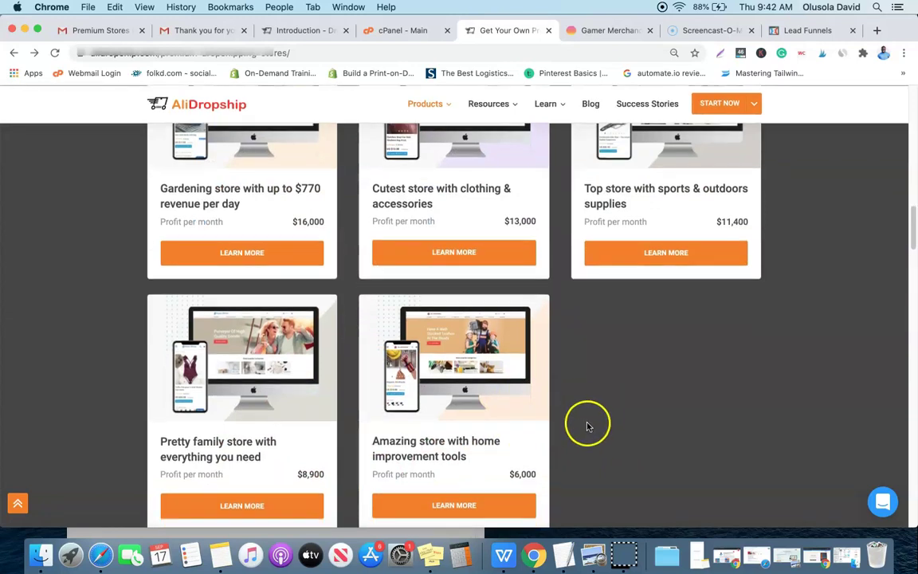
scroll(627, 413, up, 5)
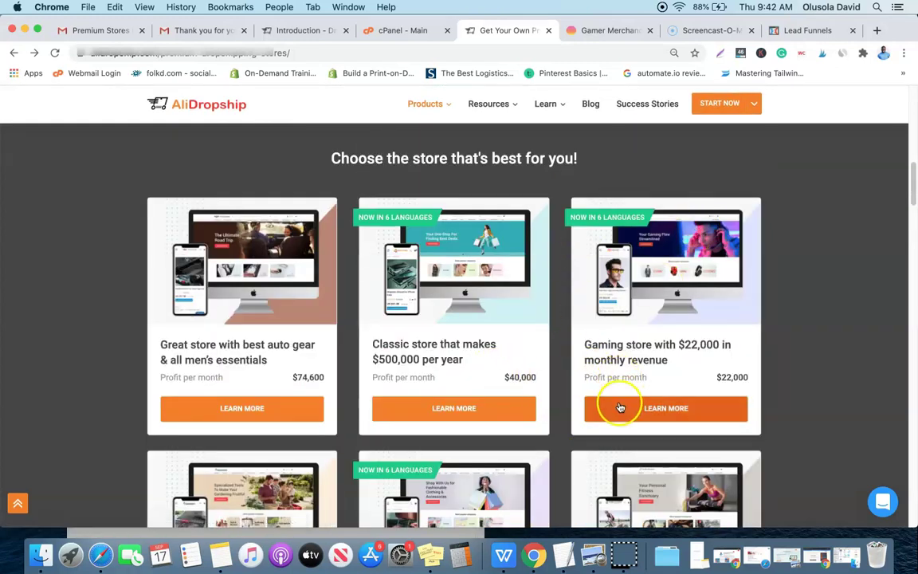
Open the $22,000-a-month gaming store page and add the $200 installation package.
click(636, 401)
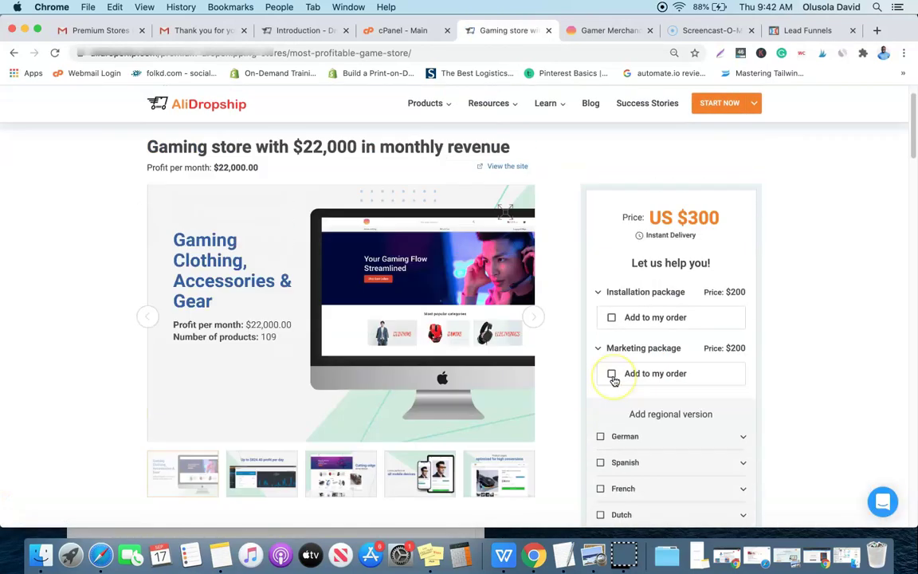
scroll(614, 381, down, 3)
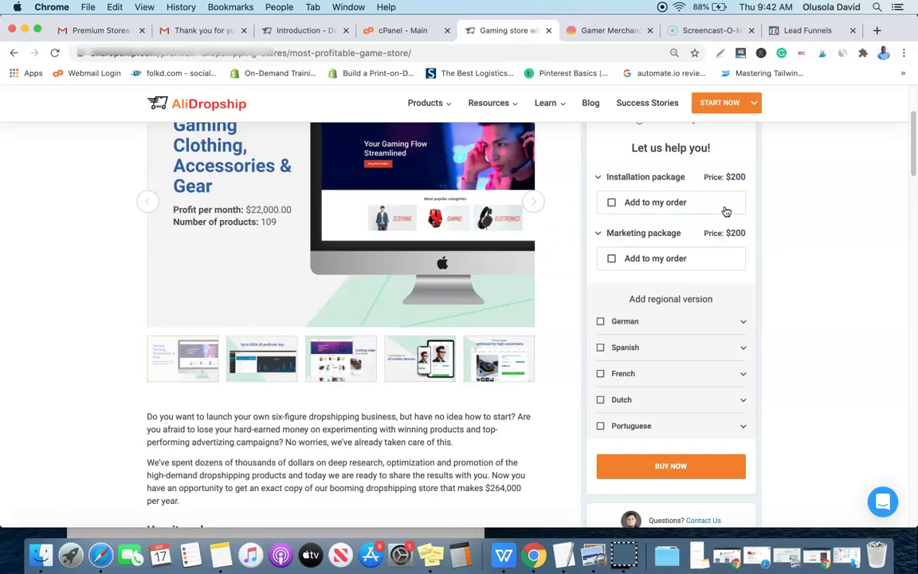
click(611, 202)
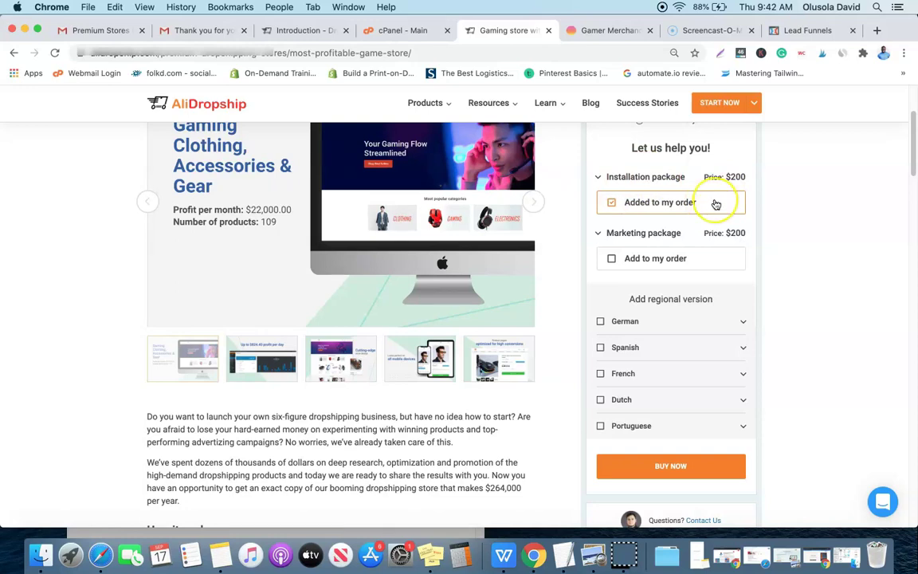
click(732, 184)
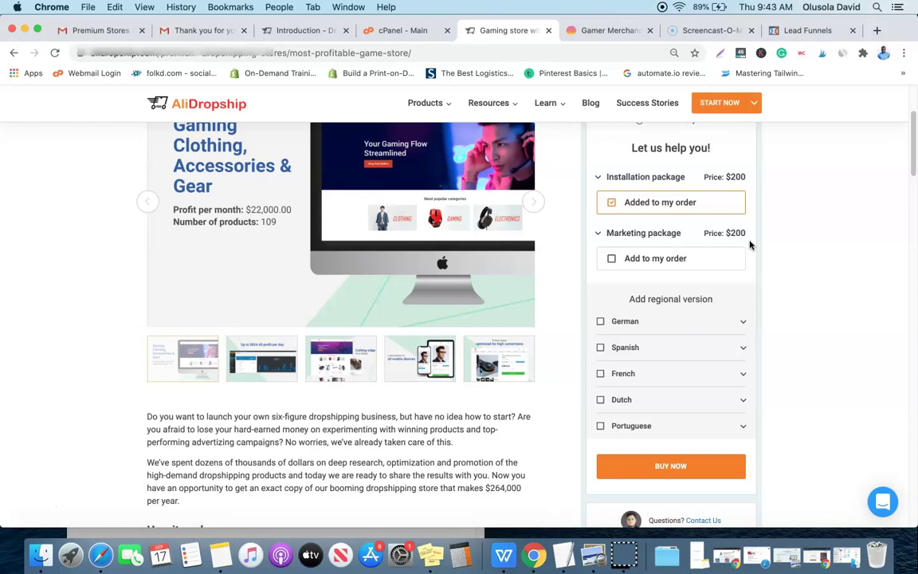
Review the German regional version options, then buy the store at US $500.
scroll(711, 319, down, 2)
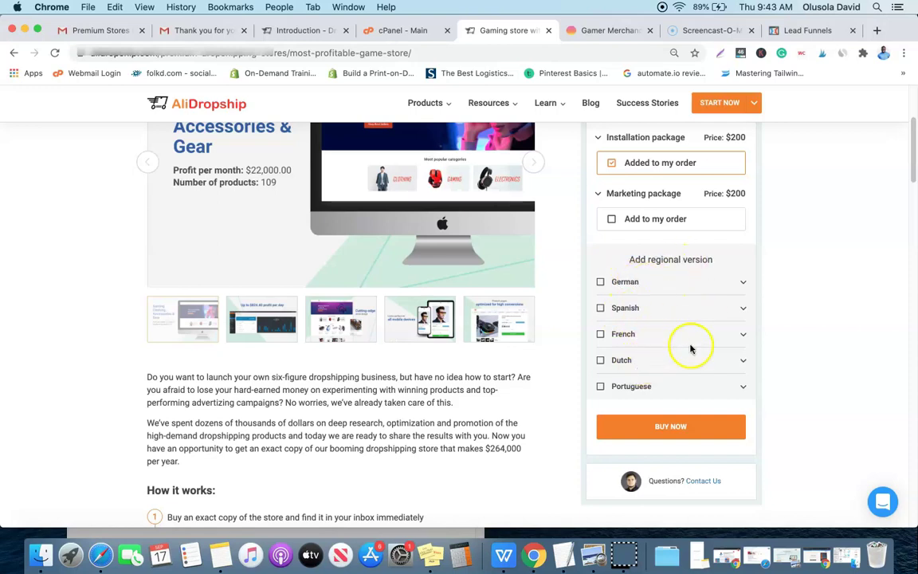
click(743, 283)
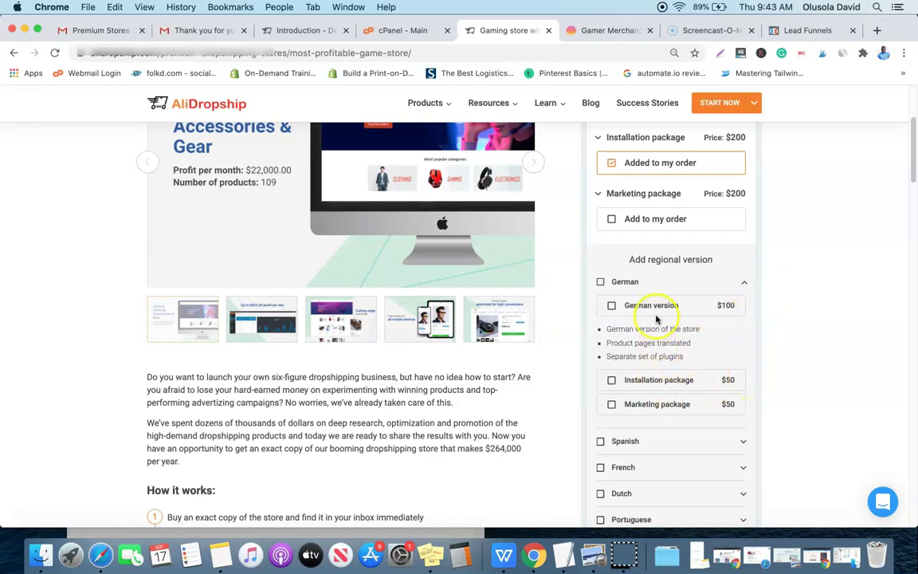
click(741, 282)
scroll(741, 285, down, 1)
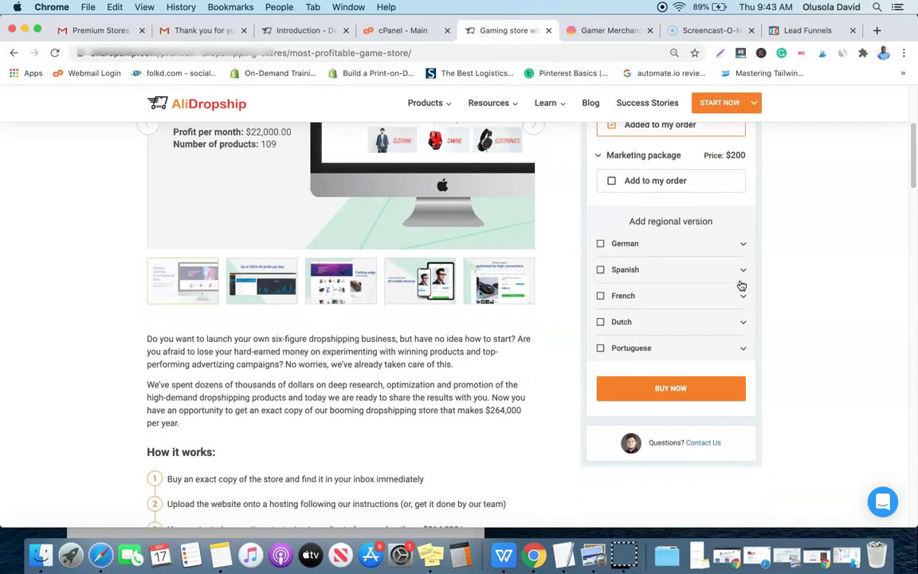
scroll(702, 295, up, 5)
scroll(687, 327, down, 2)
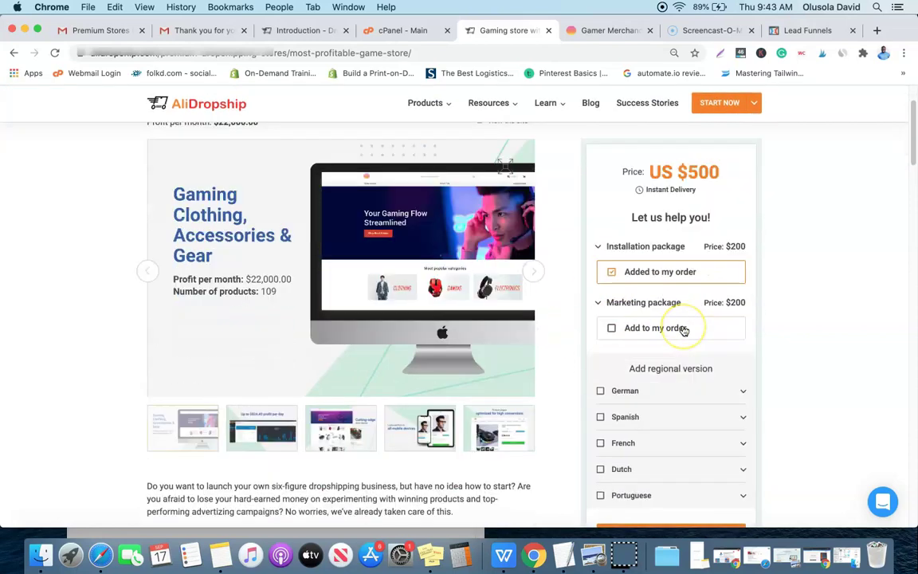
scroll(683, 328, down, 2)
click(667, 447)
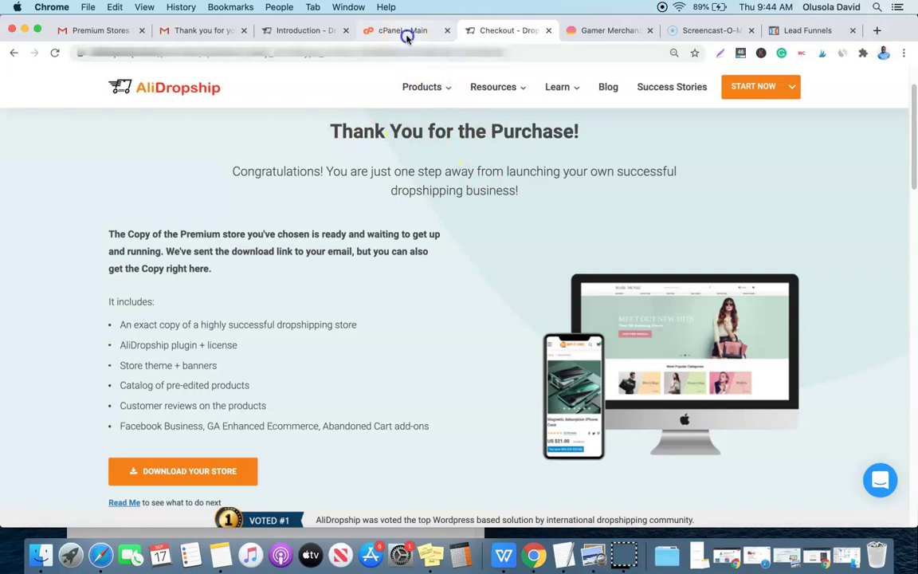
Leave the purchase confirmation page for the hosting control panel tab.
click(405, 33)
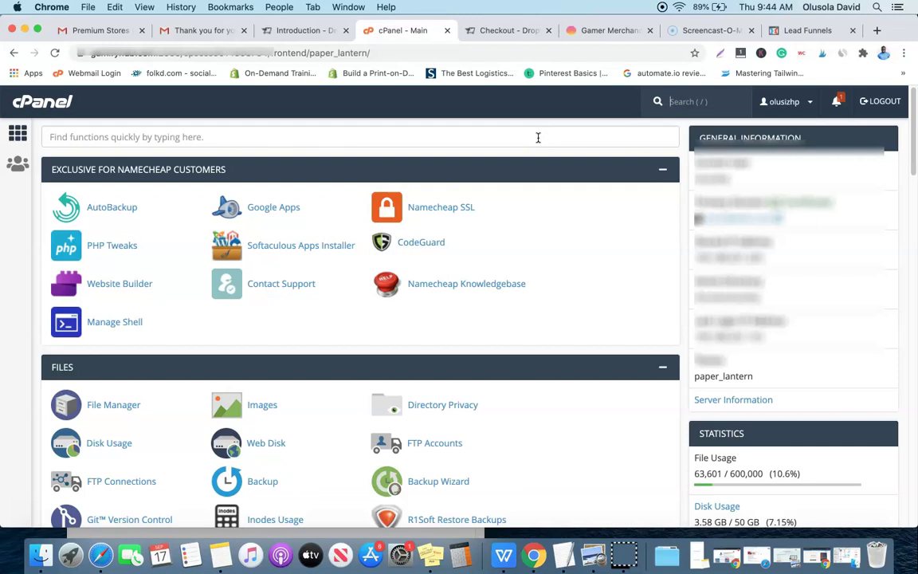
Scroll down to Software and open WordPress Manager by Softaculous.
scroll(550, 160, down, 2)
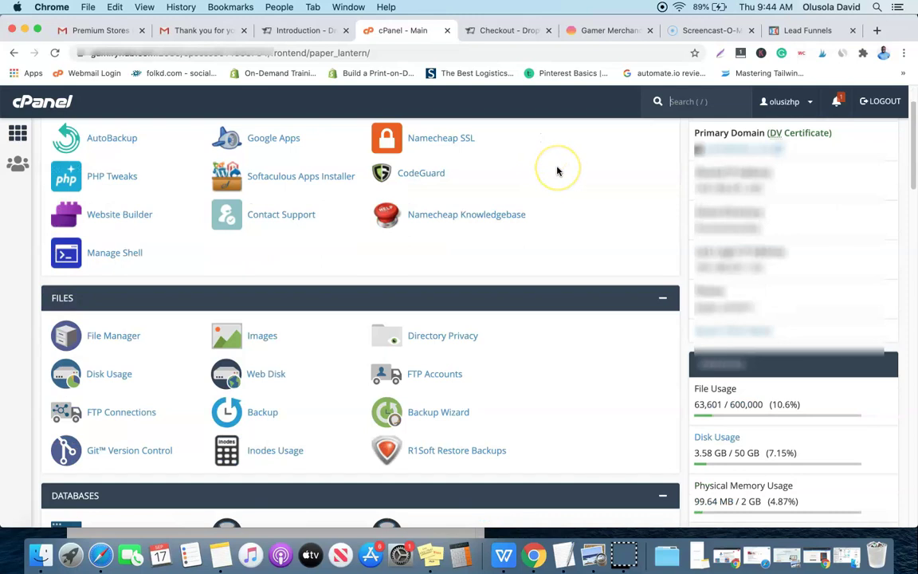
scroll(558, 170, down, 15)
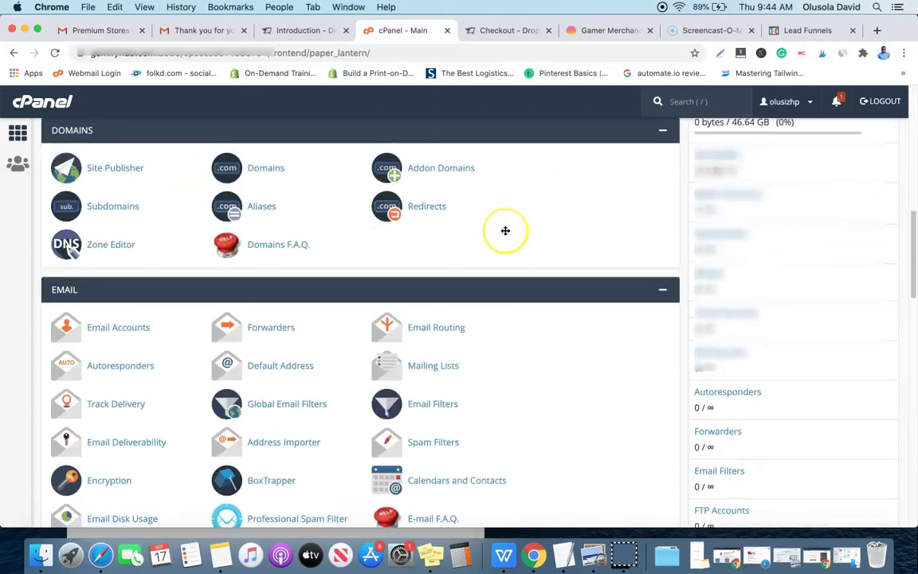
scroll(505, 231, down, 13)
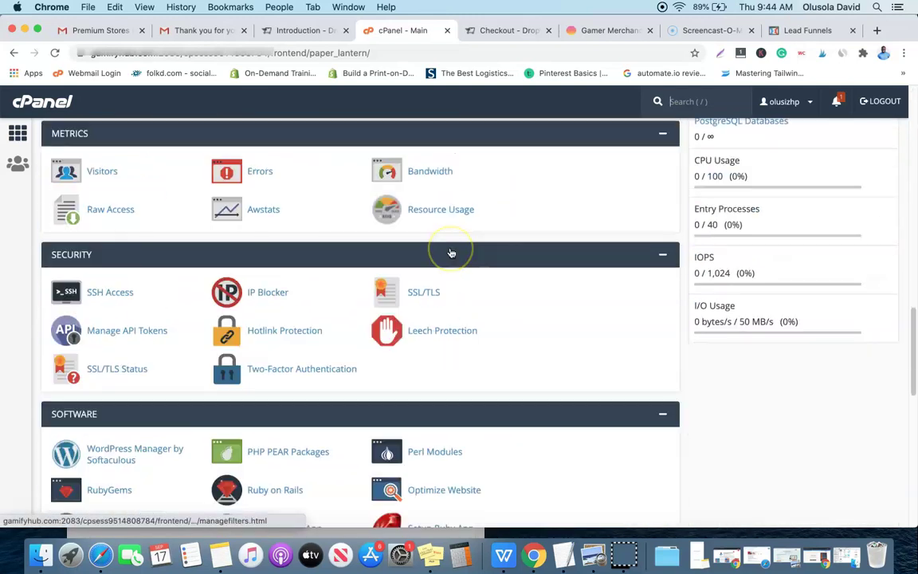
scroll(446, 257, down, 3)
click(111, 339)
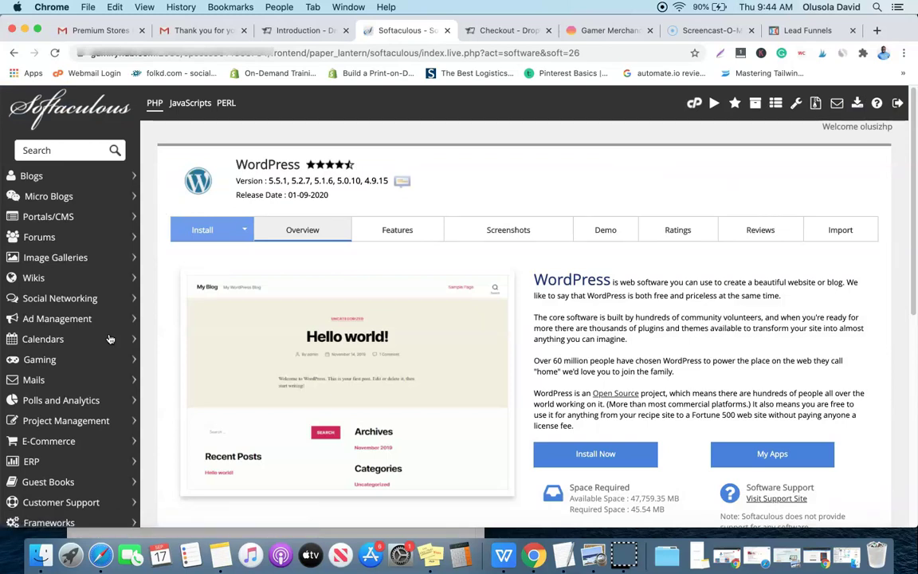
click(601, 454)
click(522, 365)
click(518, 339)
click(666, 365)
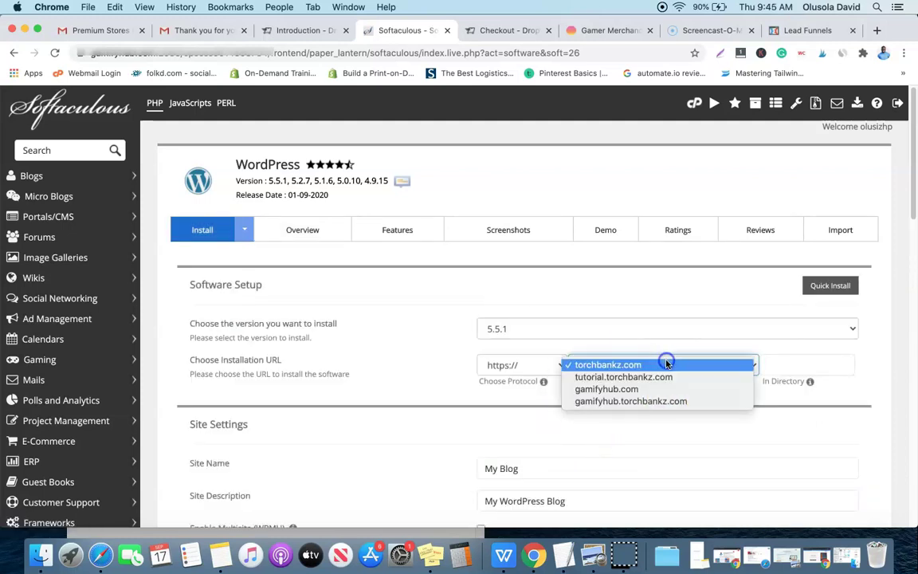
click(658, 390)
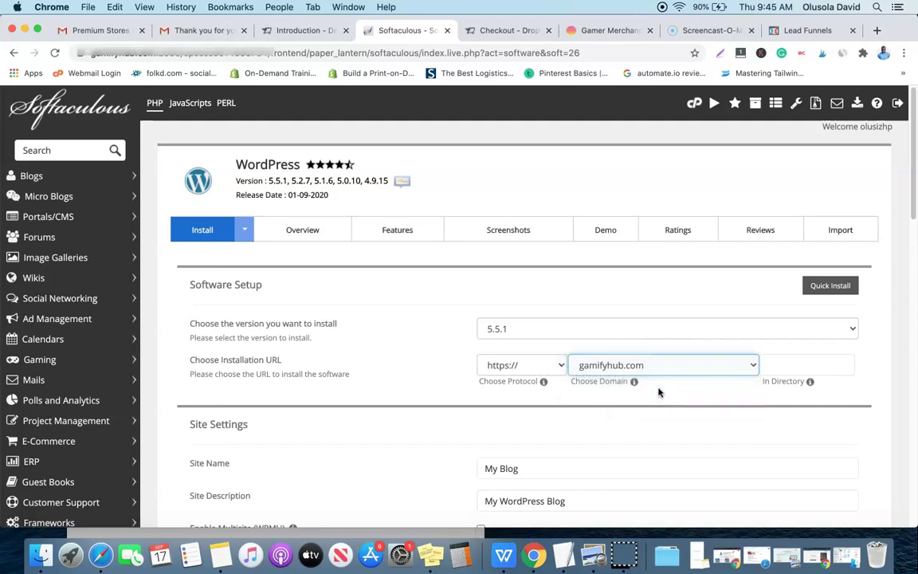
Name the site GamifyHub with the description 'Share The Gaming Love'.
scroll(658, 392, down, 4)
click(593, 326)
key(super+a)
key(BackSpace)
text(G)
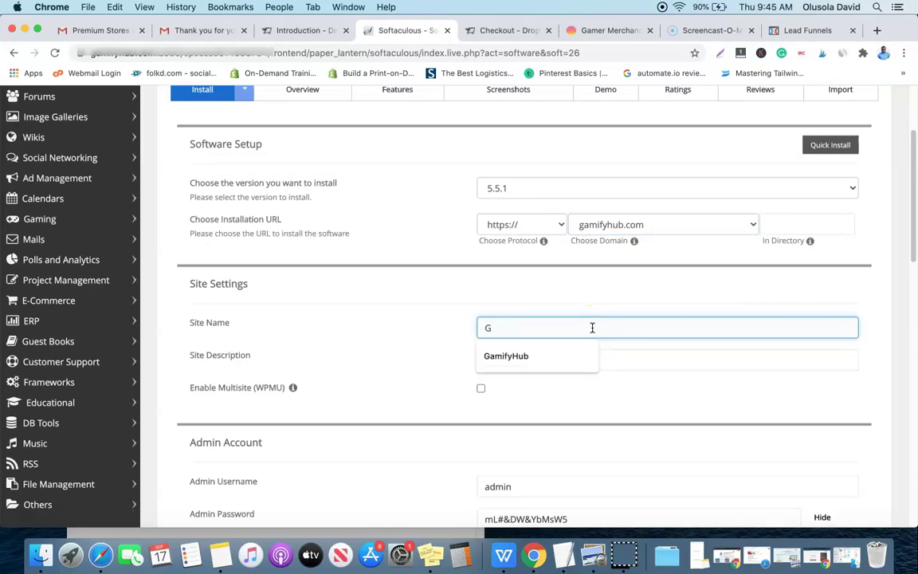
click(549, 356)
click(557, 360)
key(super+a)
text(Share The Gaming Love)
scroll(562, 390, down, 2)
Set the admin password and email addresses, then run the installation.
click(577, 388)
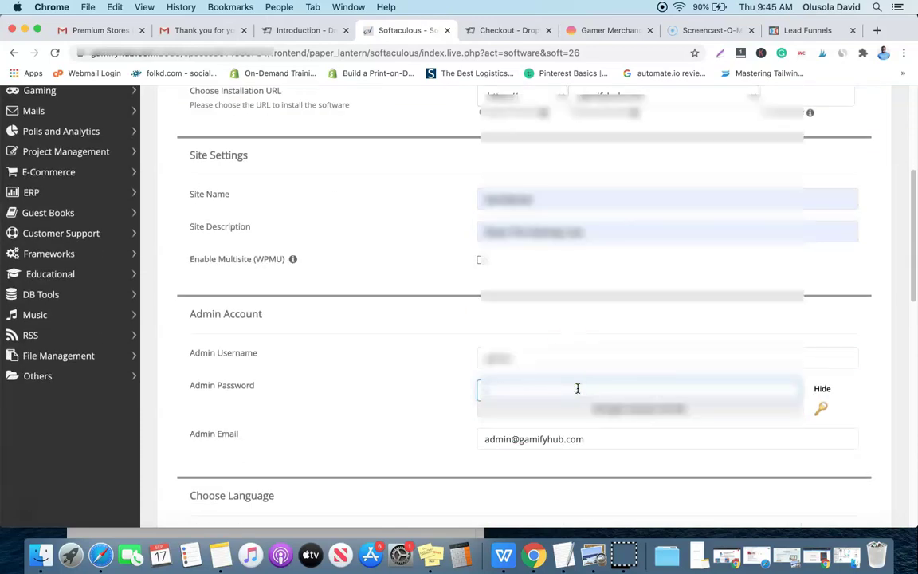
click(589, 438)
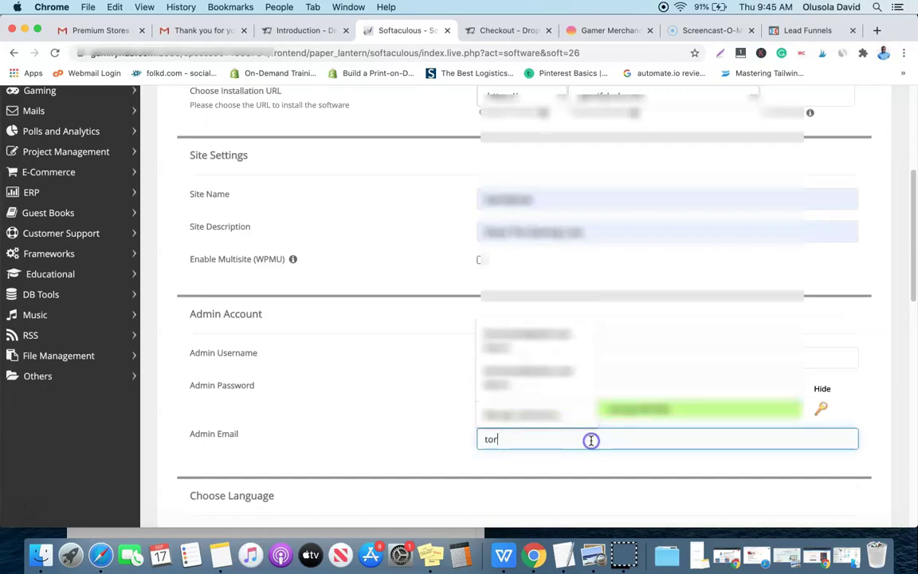
scroll(614, 467, down, 10)
click(578, 422)
click(567, 293)
click(646, 388)
click(524, 378)
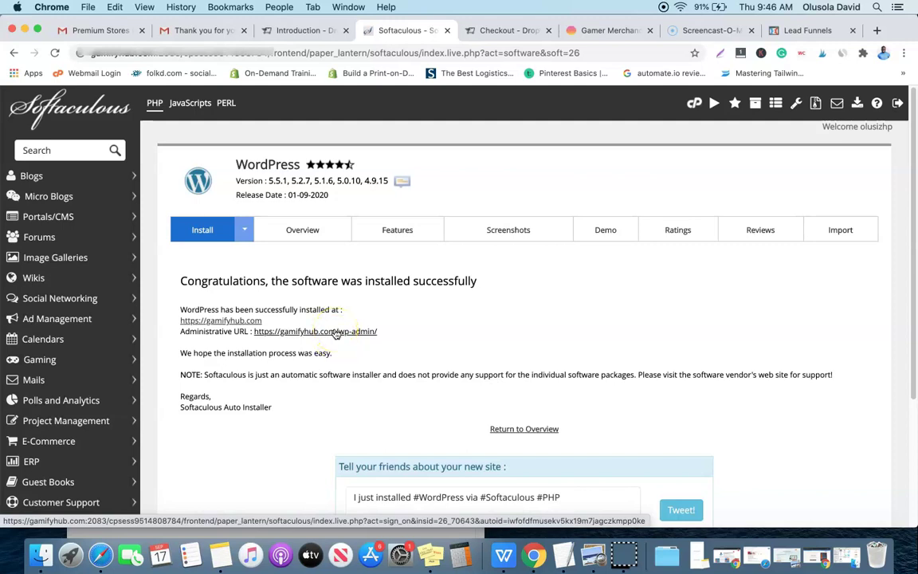
Open the wp-admin URL in a new tab and show the dashboard's Plugins flyout.
right_click(337, 333)
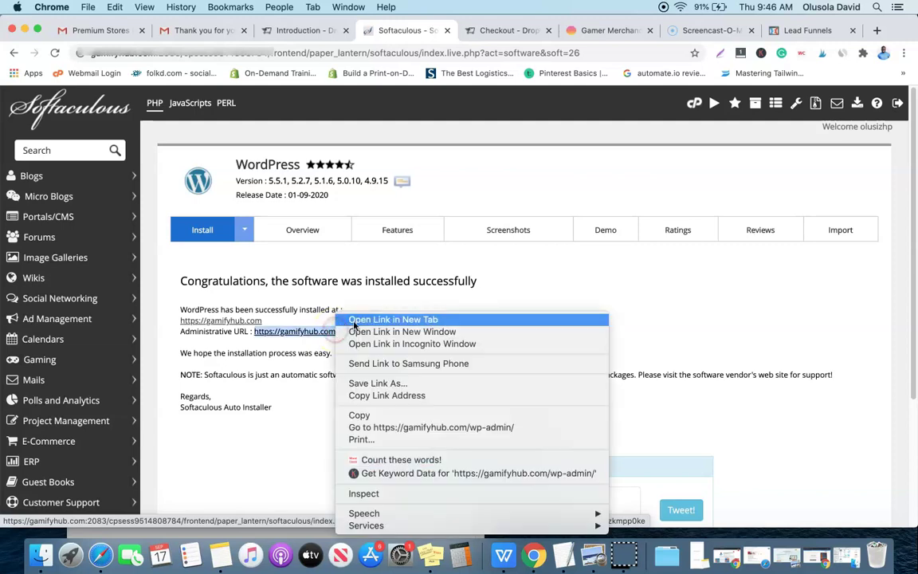
click(362, 318)
click(461, 31)
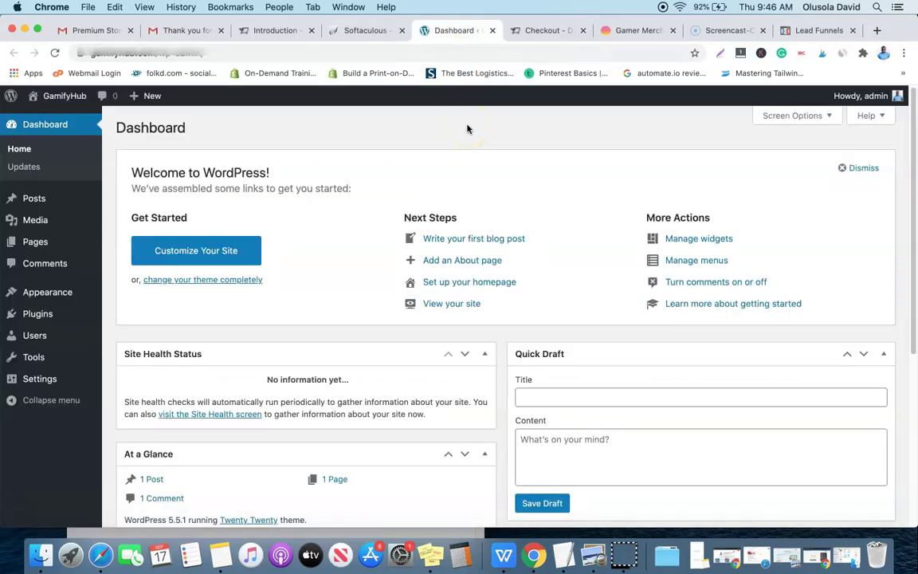
scroll(502, 156, down, 2)
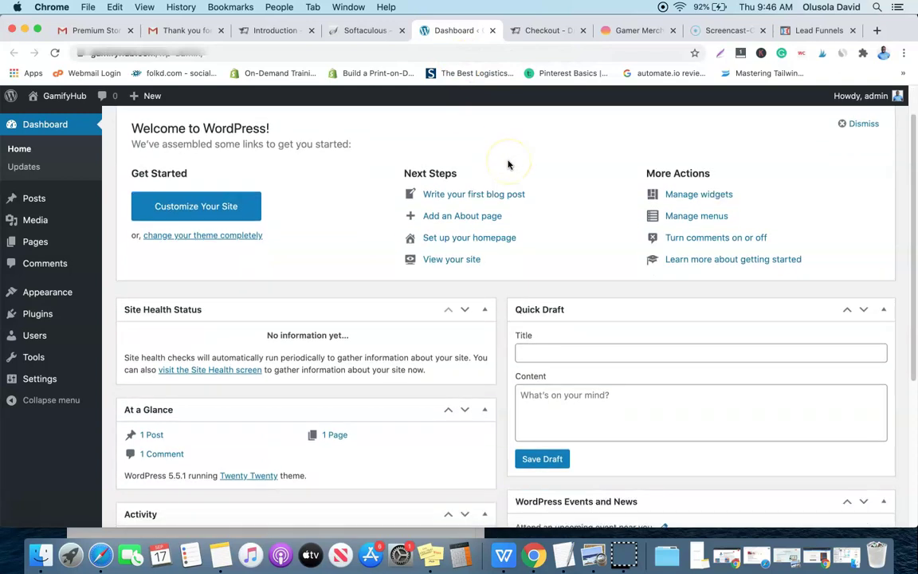
scroll(507, 164, up, 2)
mouse_move(38, 319)
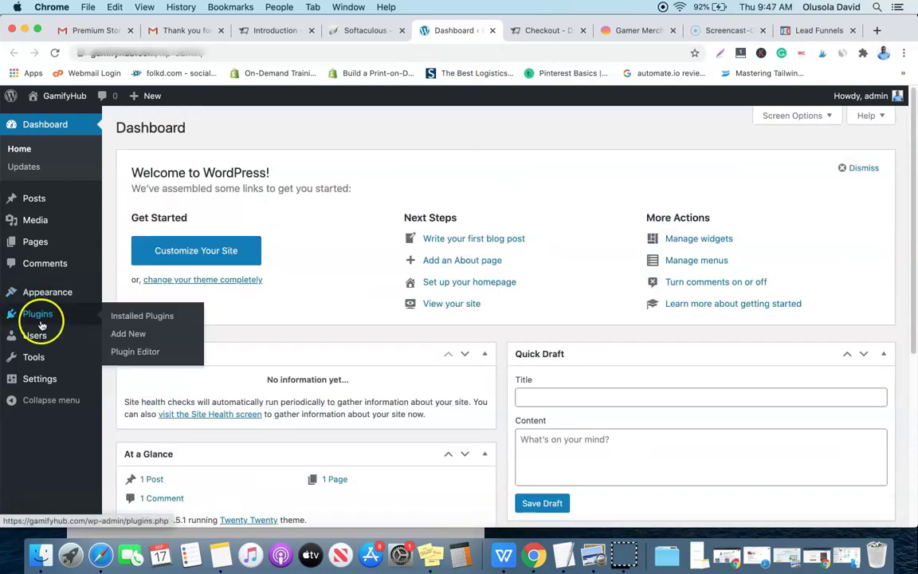
Open the Upload Plugin form and browse to the Downloads folder.
click(120, 336)
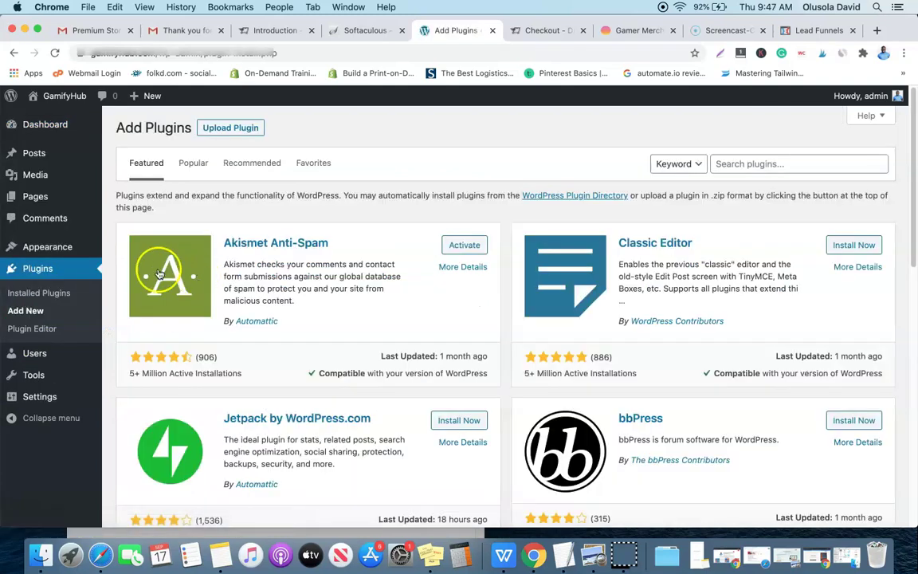
click(221, 130)
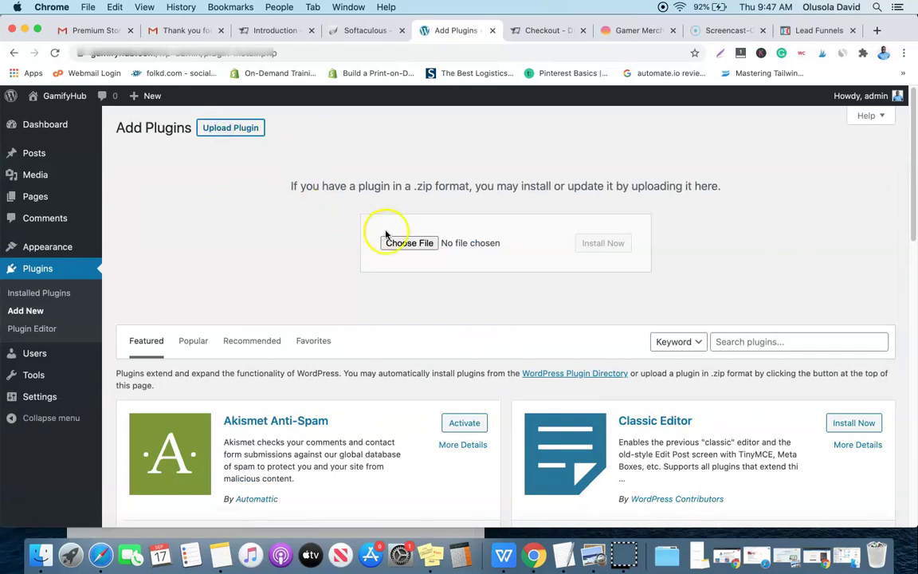
click(408, 243)
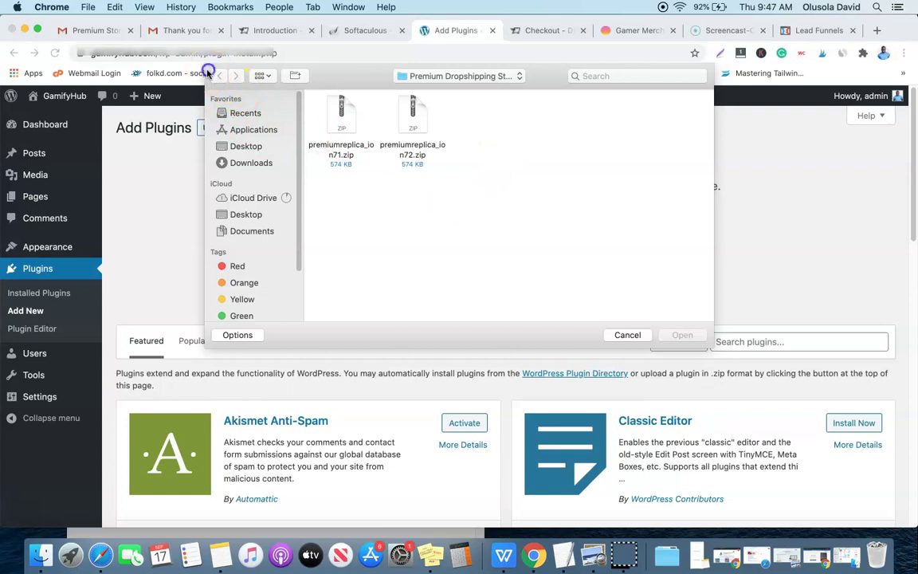
click(243, 167)
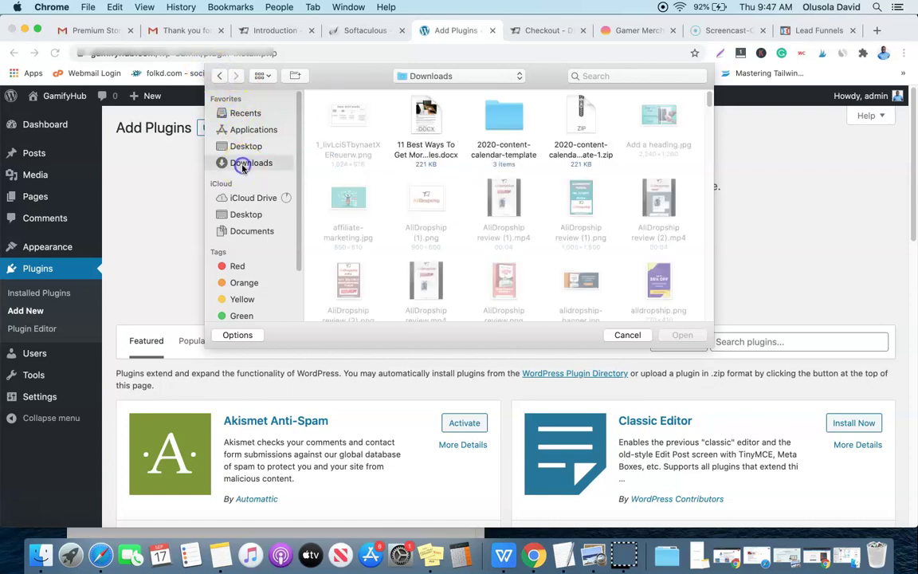
scroll(472, 174, down, 5)
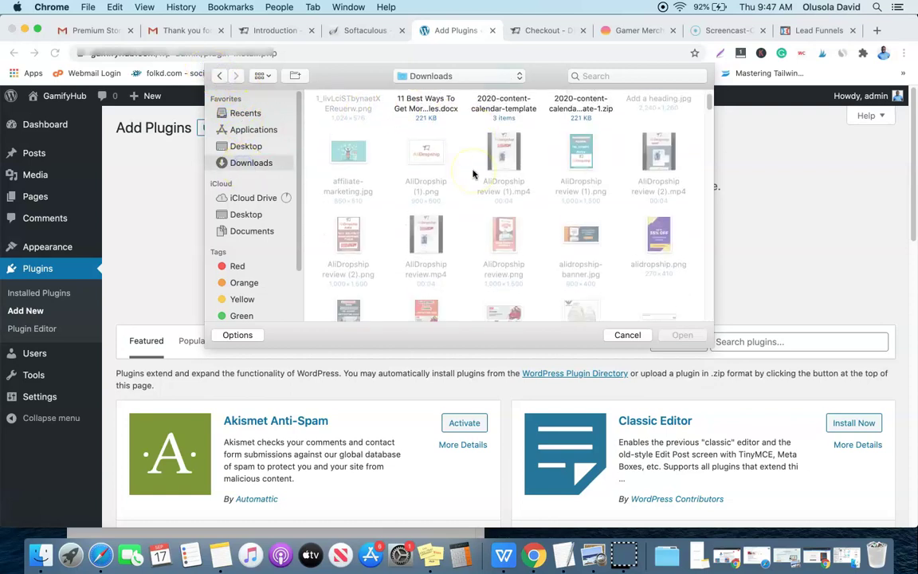
scroll(473, 174, down, 4)
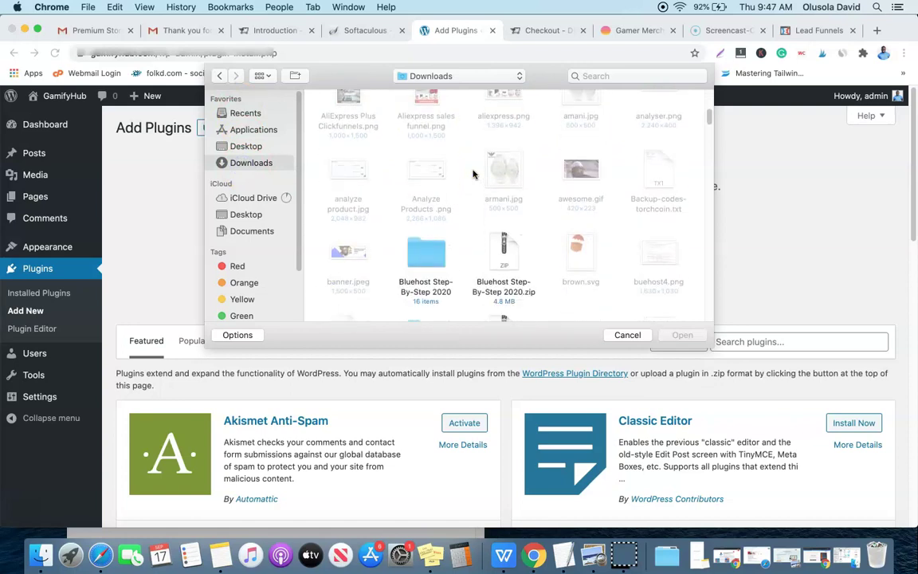
scroll(472, 174, down, 4)
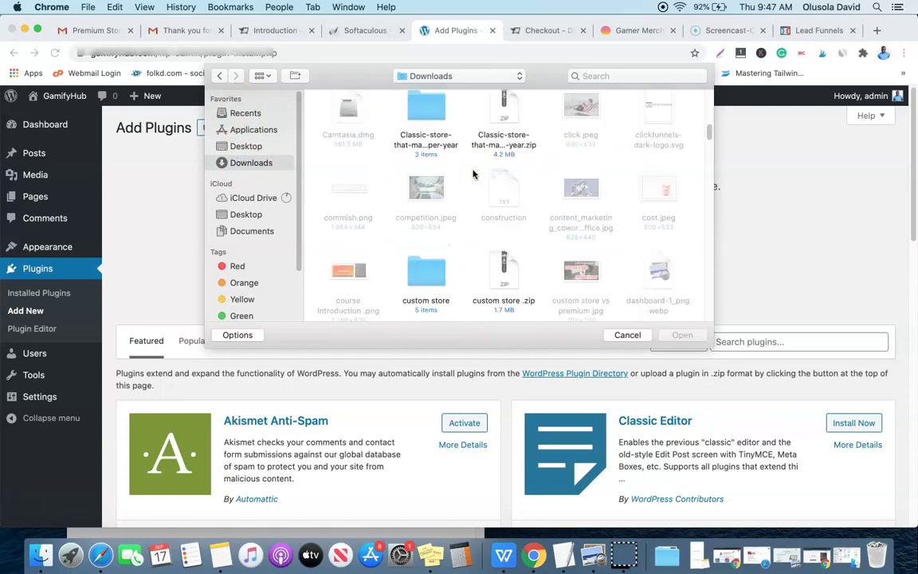
scroll(473, 173, down, 2)
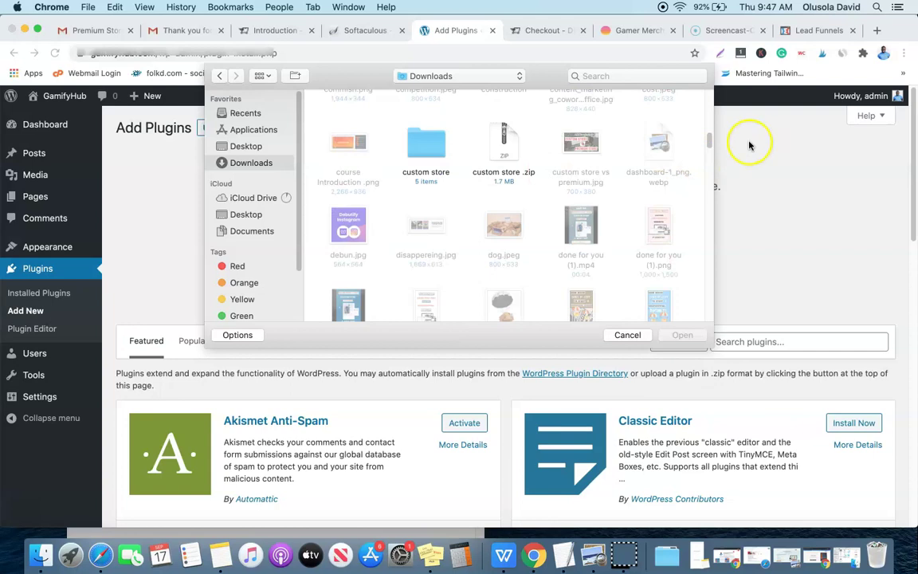
drag(709, 139, 709, 194)
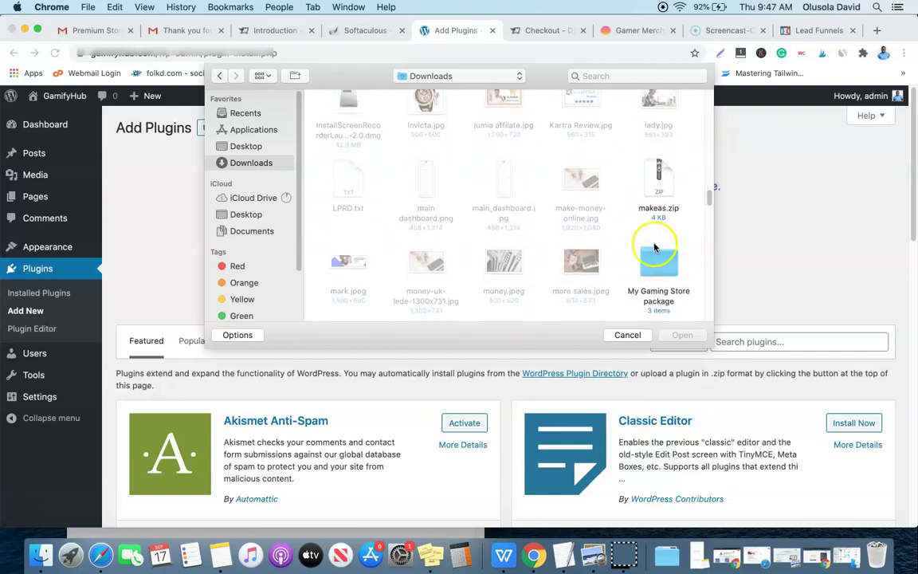
Upload premiumreplica_ion72.zip from the My Gaming Store package, install it and activate it.
double_click(660, 273)
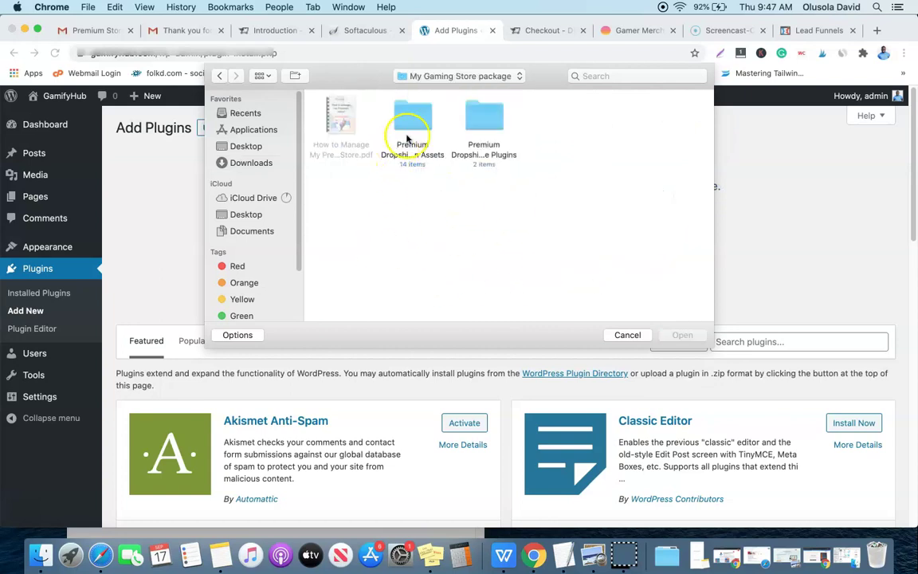
double_click(487, 120)
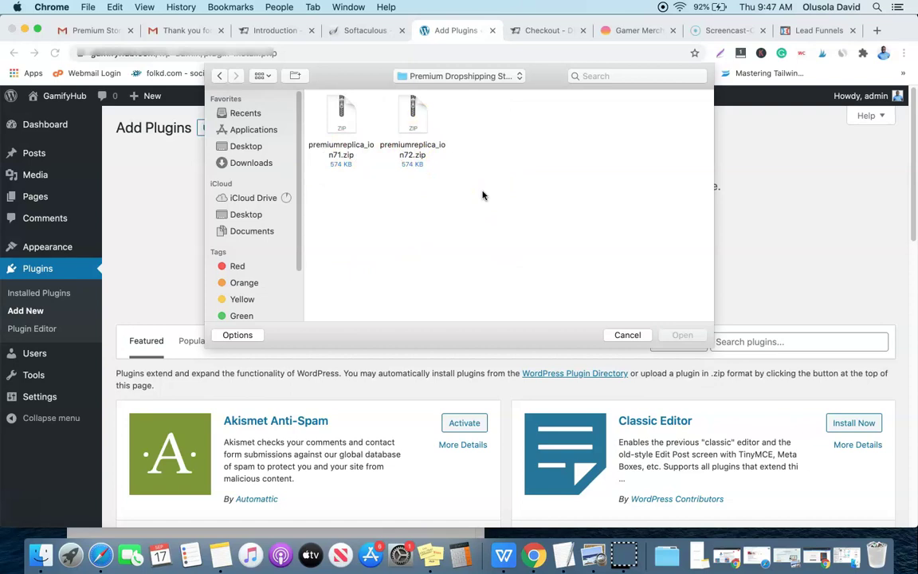
double_click(412, 124)
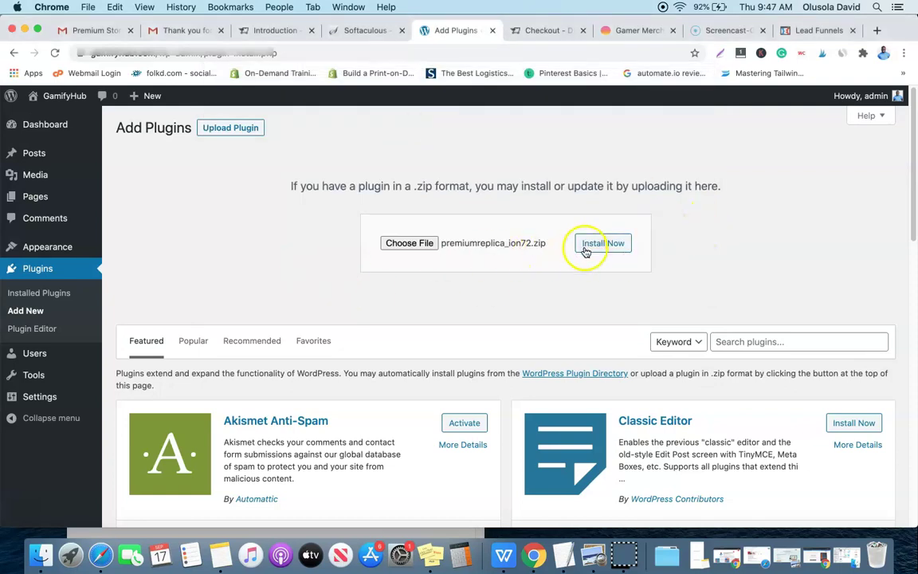
click(602, 246)
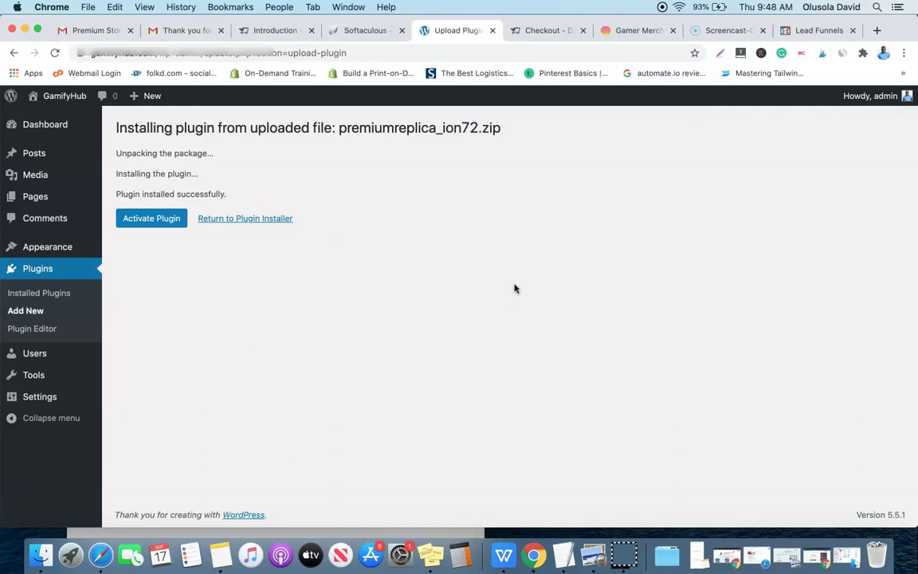
click(152, 225)
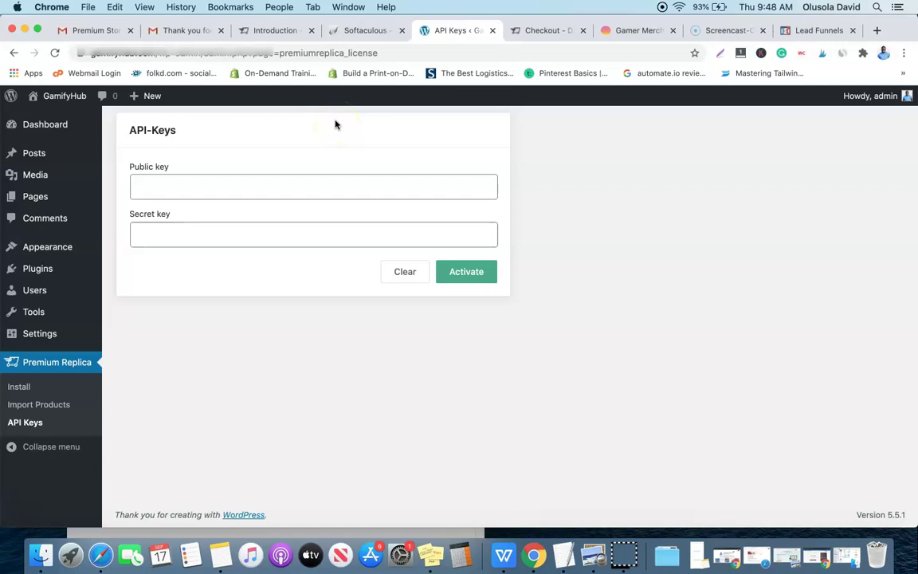
Copy the public API key from the Gmail message into the Public key field.
click(201, 34)
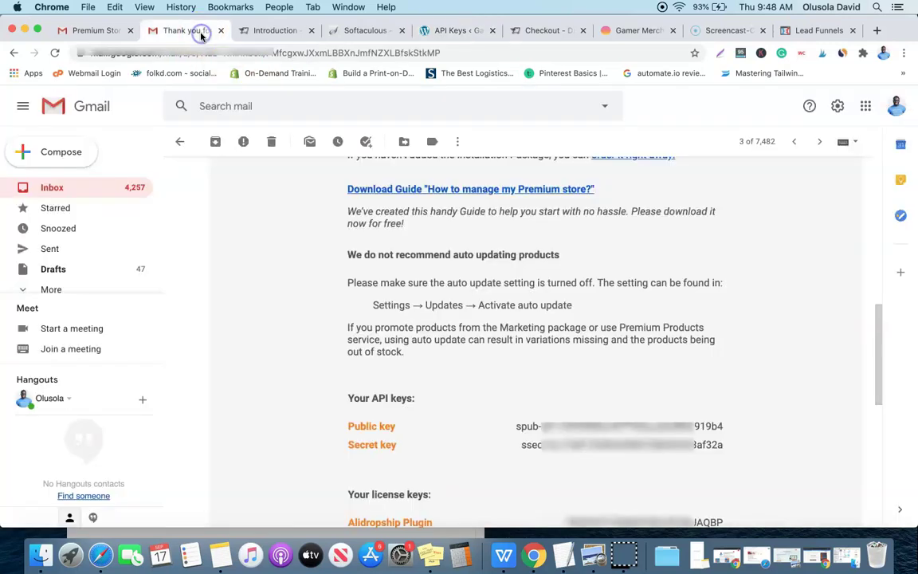
double_click(551, 421)
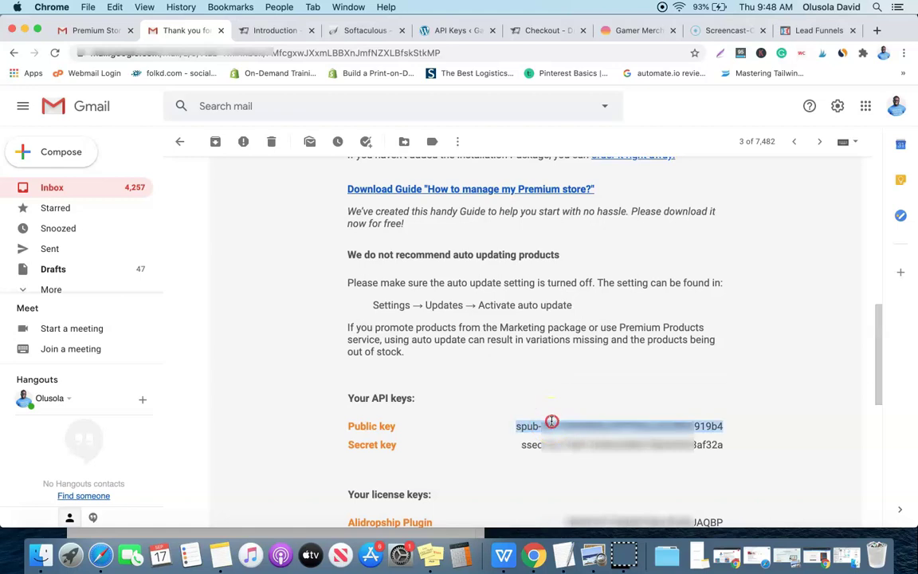
right_click(551, 422)
click(583, 412)
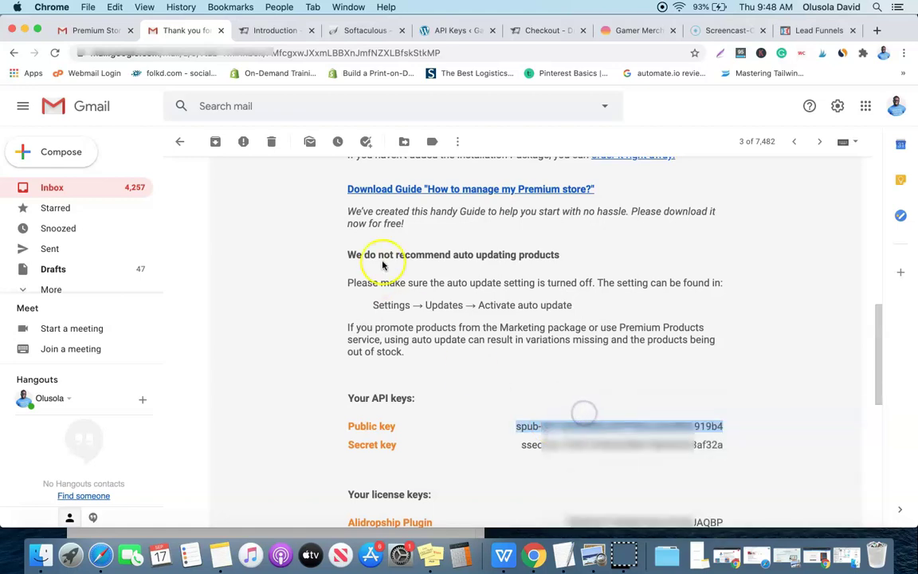
click(453, 30)
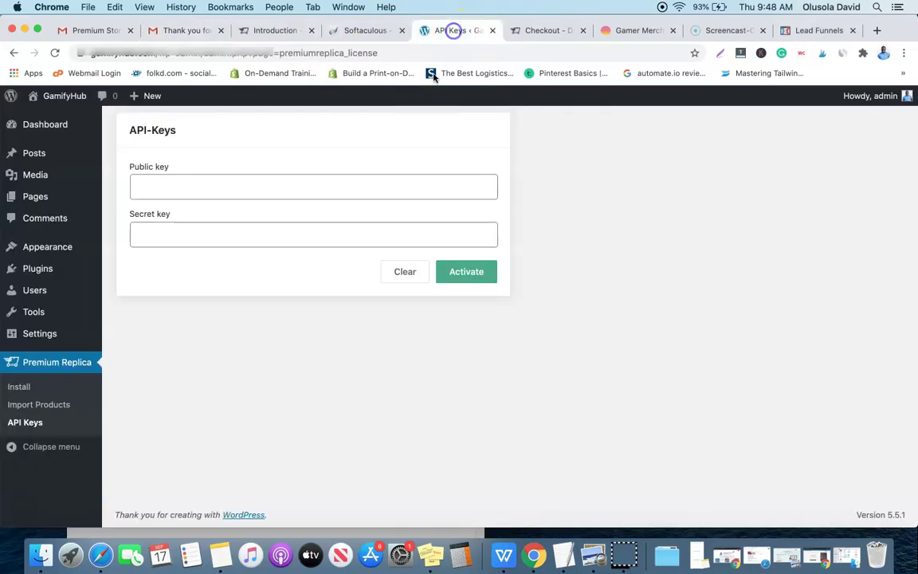
click(367, 182)
right_click(367, 183)
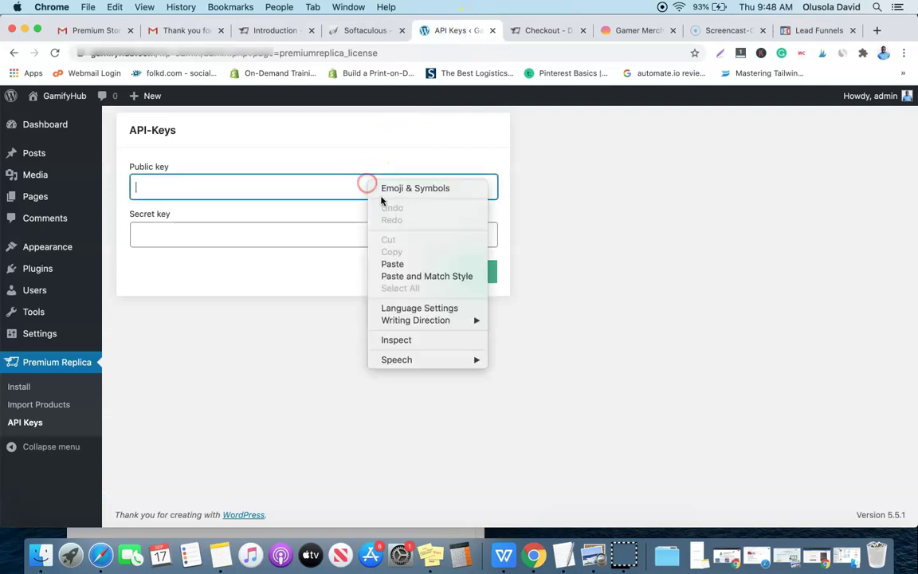
click(391, 263)
Paste the secret API key into the Secret key field and activate both keys.
click(199, 30)
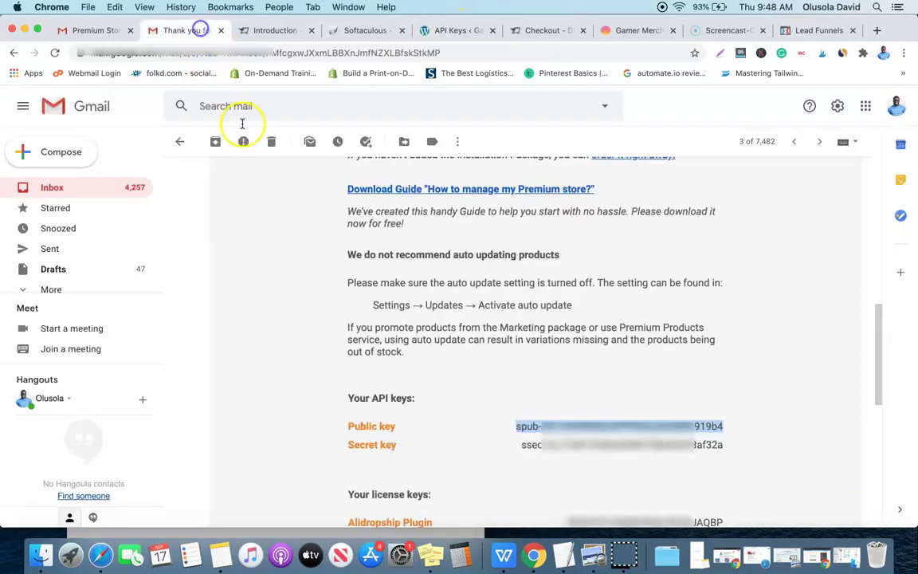
triple_click(587, 439)
right_click(587, 442)
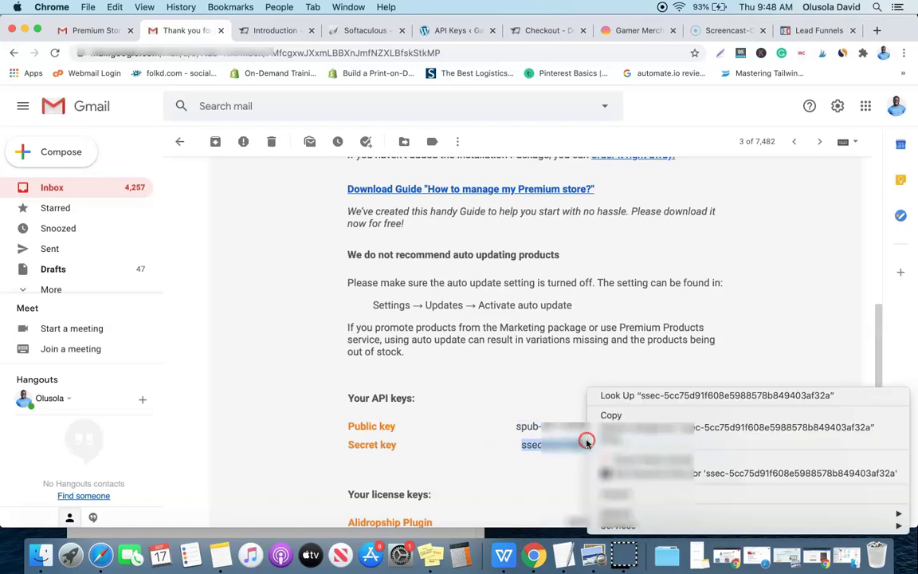
click(607, 414)
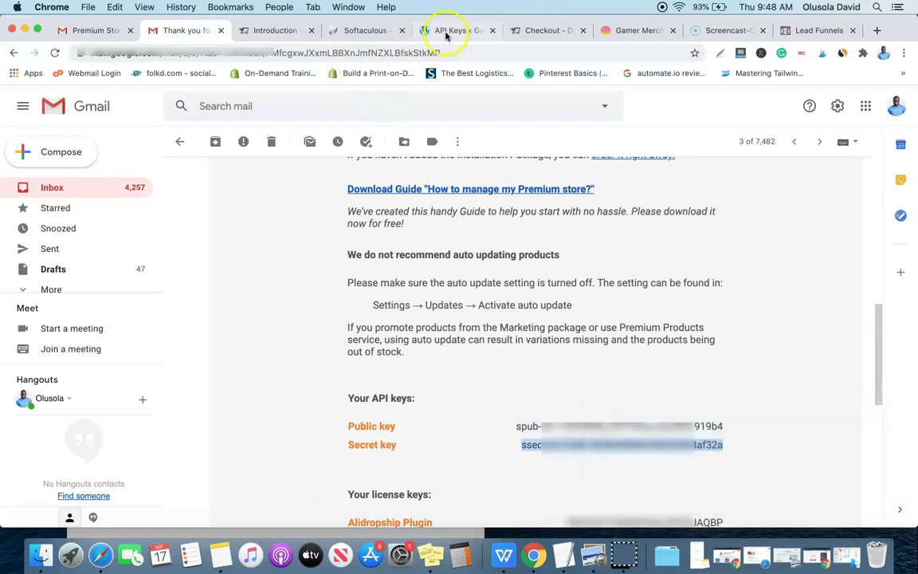
click(446, 31)
right_click(369, 236)
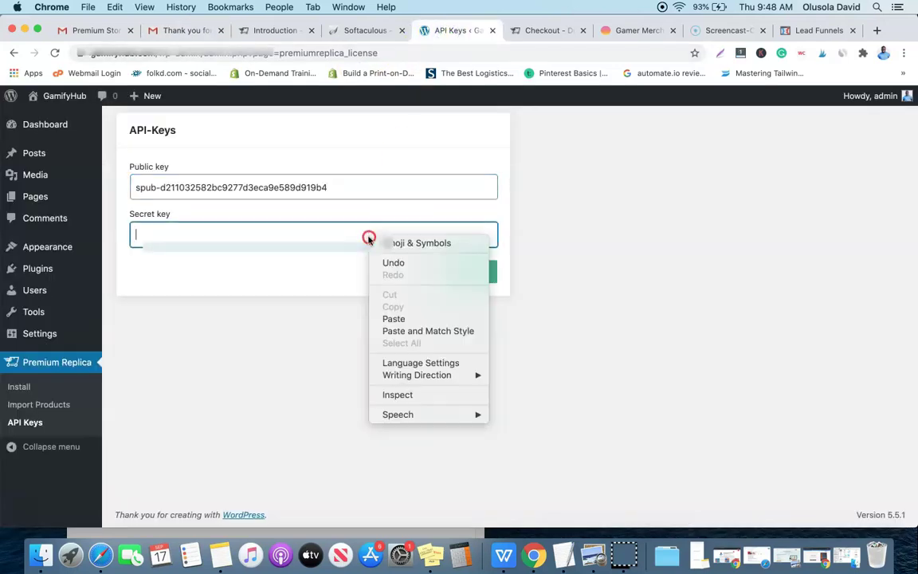
click(394, 319)
click(457, 273)
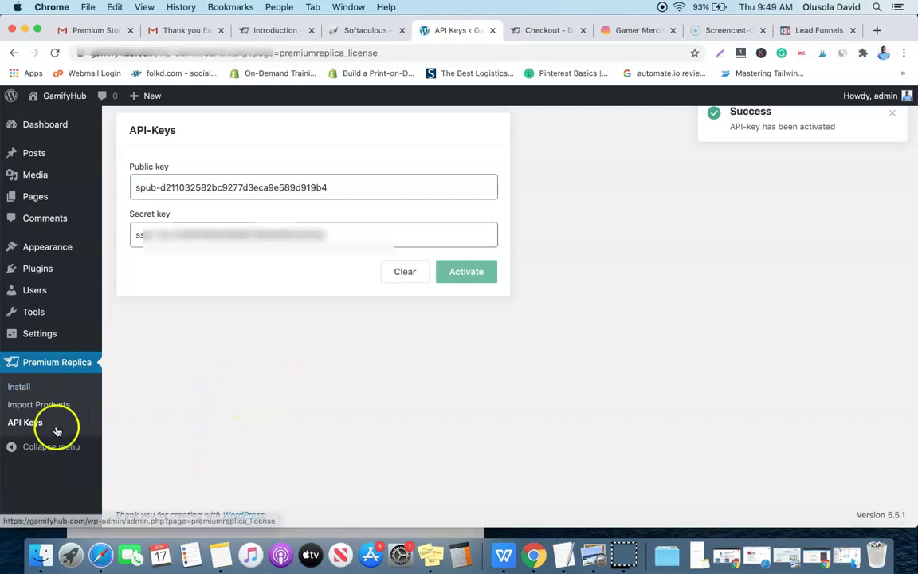
click(17, 390)
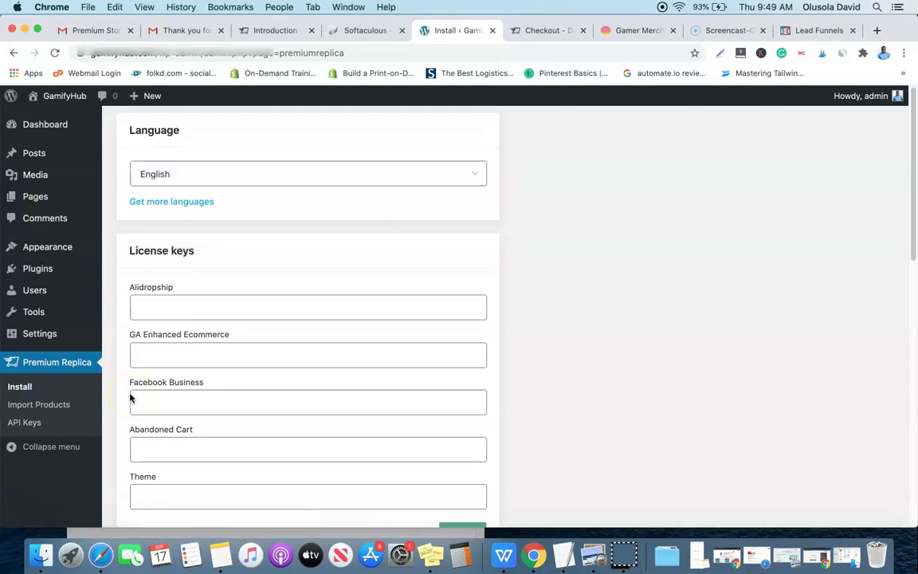
Copy the Alidropship Plugin license key from the email into the first license field.
scroll(380, 361, down, 1)
scroll(381, 361, down, 1)
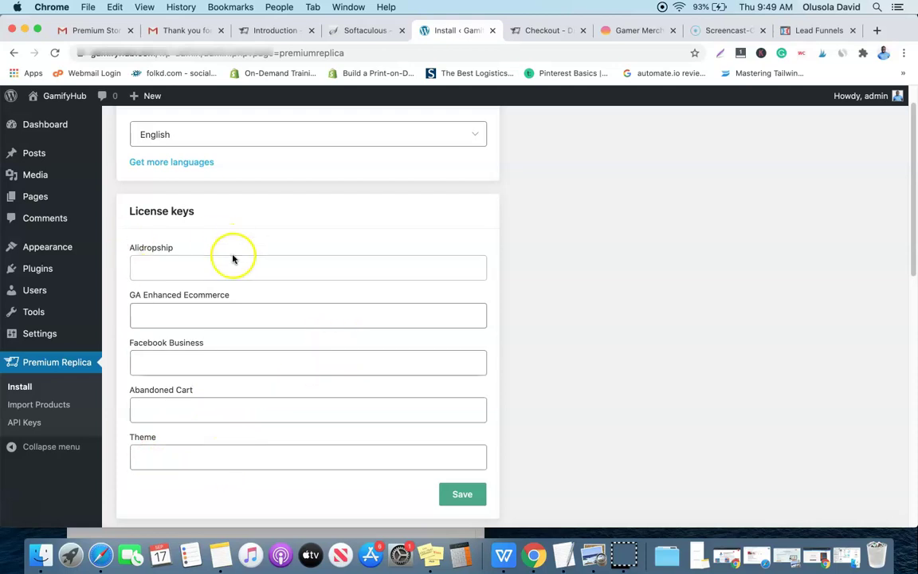
click(175, 34)
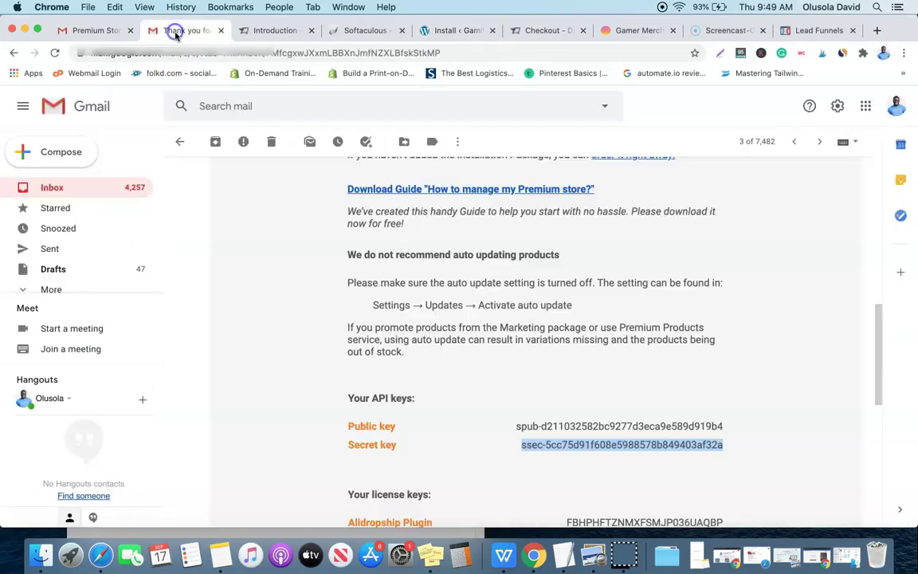
scroll(422, 314, down, 5)
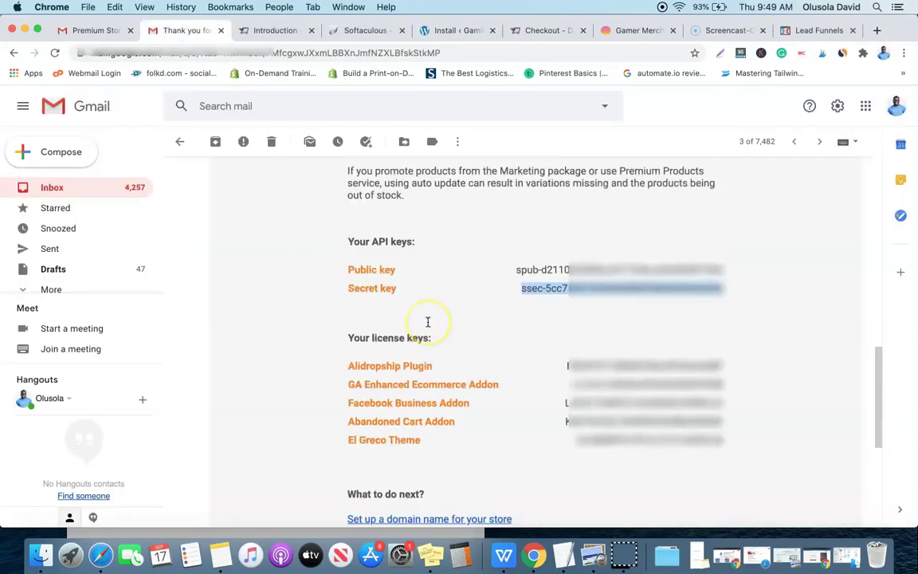
double_click(595, 347)
right_click(595, 347)
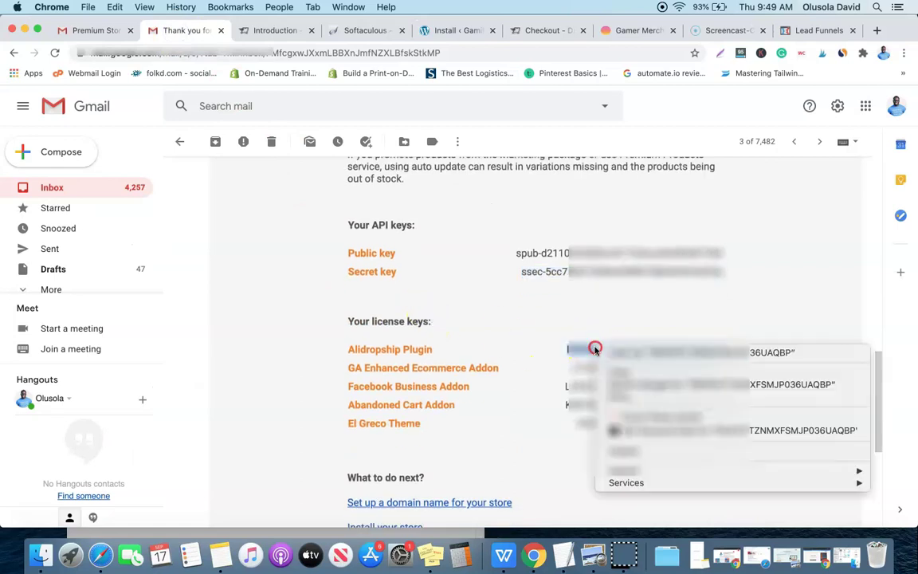
click(629, 376)
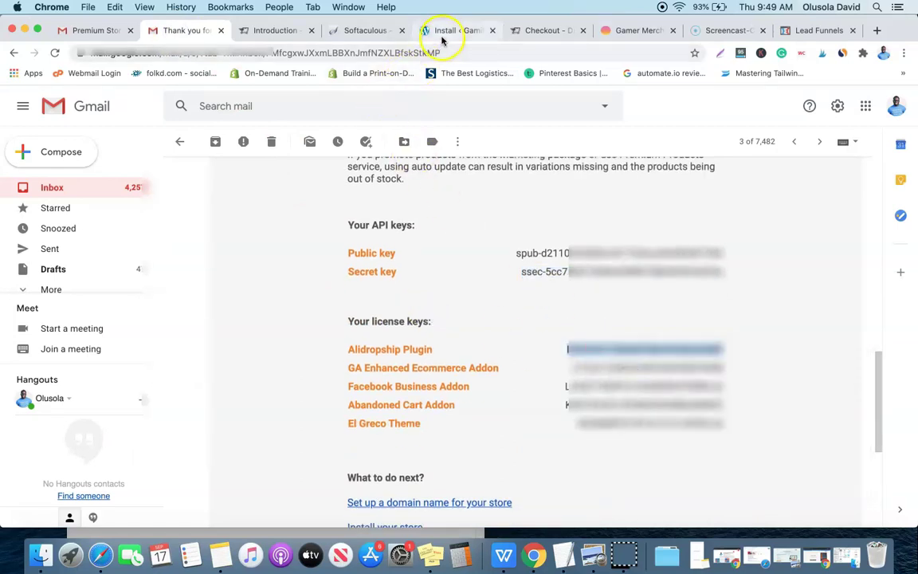
click(444, 30)
right_click(273, 262)
click(293, 348)
Paste the GA Enhanced Ecommerce and Facebook Business Addon license keys into their fields.
click(180, 30)
double_click(670, 368)
right_click(648, 369)
click(475, 394)
click(444, 30)
key(super+v)
click(179, 31)
double_click(670, 385)
click(444, 30)
key(super+v)
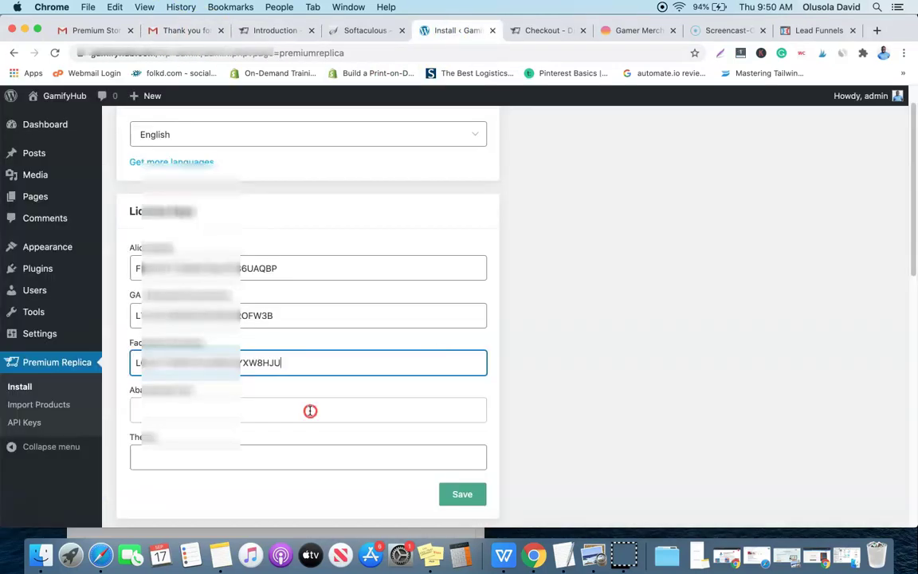
Paste the El Greco Theme license key and save all the license keys.
click(179, 31)
right_click(603, 424)
click(629, 415)
click(444, 30)
right_click(228, 455)
click(236, 424)
scroll(451, 365, down, 2)
click(462, 432)
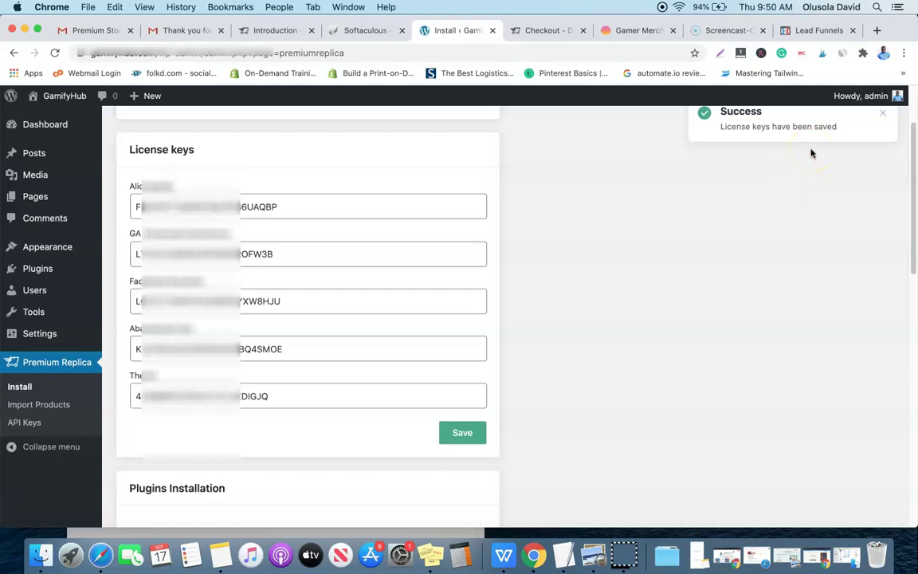
scroll(570, 270, down, 1)
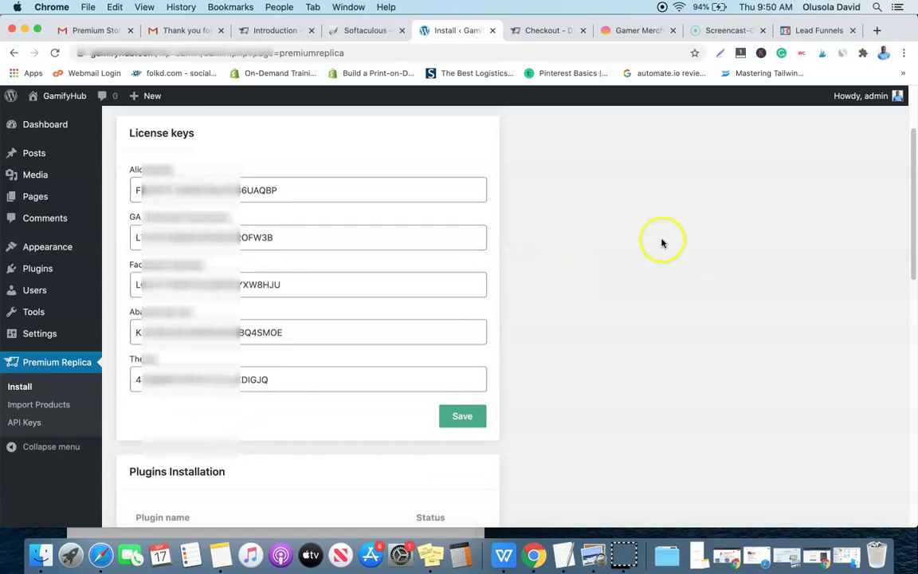
On Premium Replica's Install page, install the four required plugins from Plugins Installation.
click(34, 412)
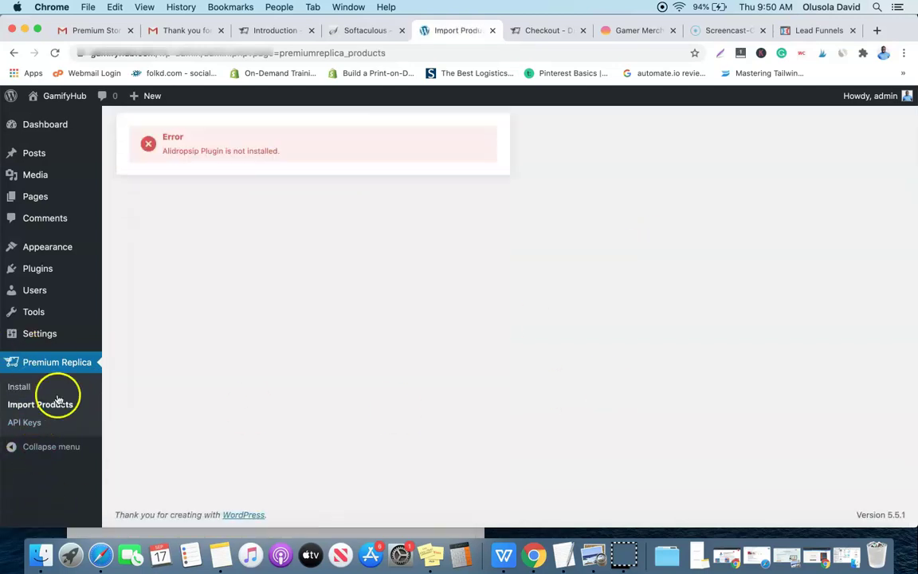
click(18, 387)
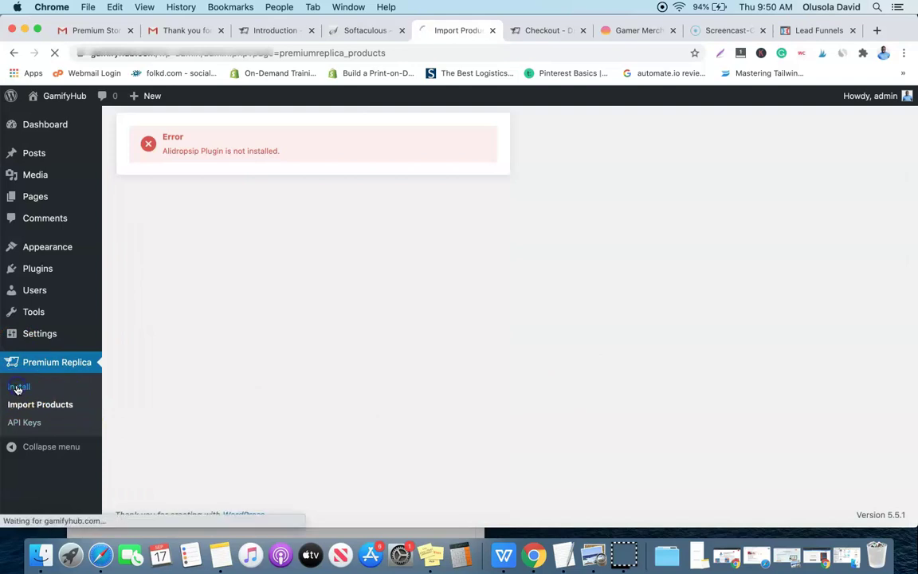
scroll(261, 376, down, 2)
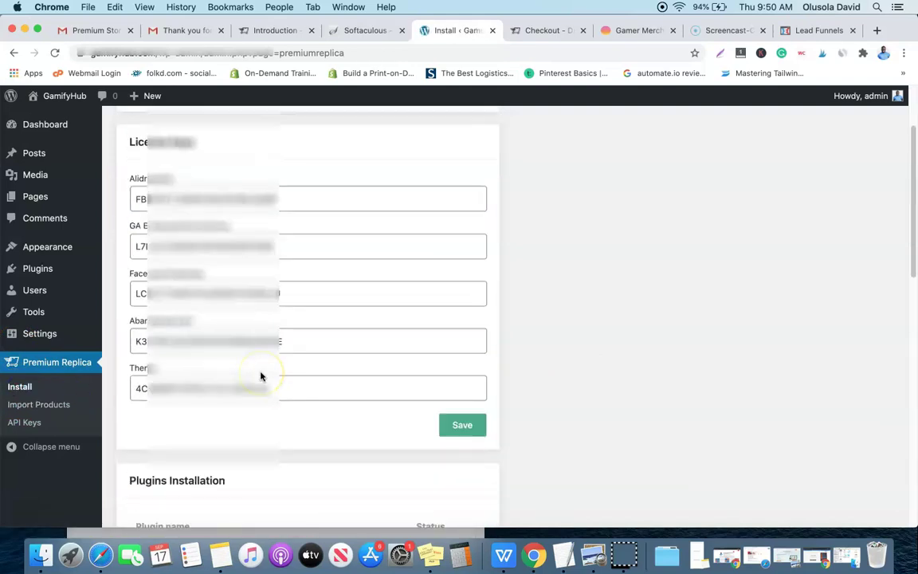
scroll(262, 376, down, 5)
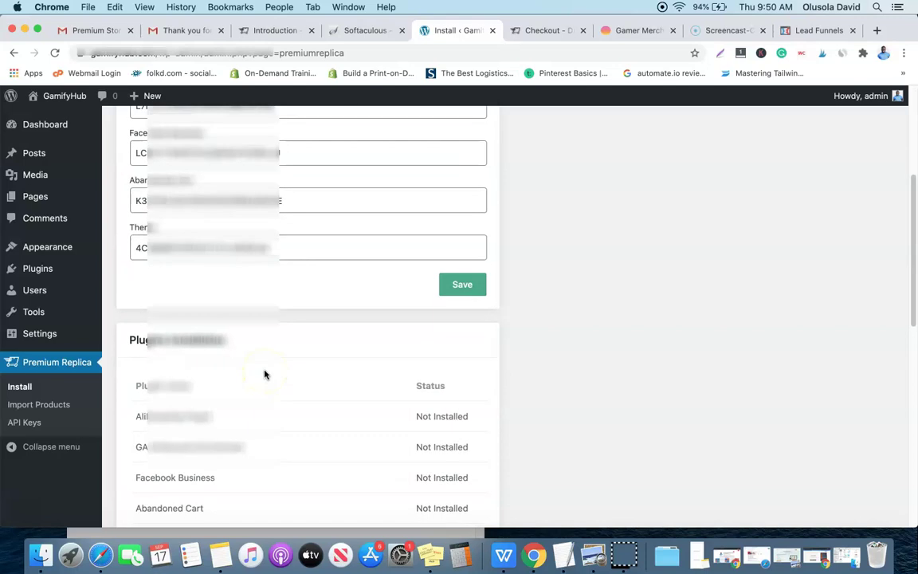
scroll(265, 375, down, 1)
scroll(266, 362, down, 4)
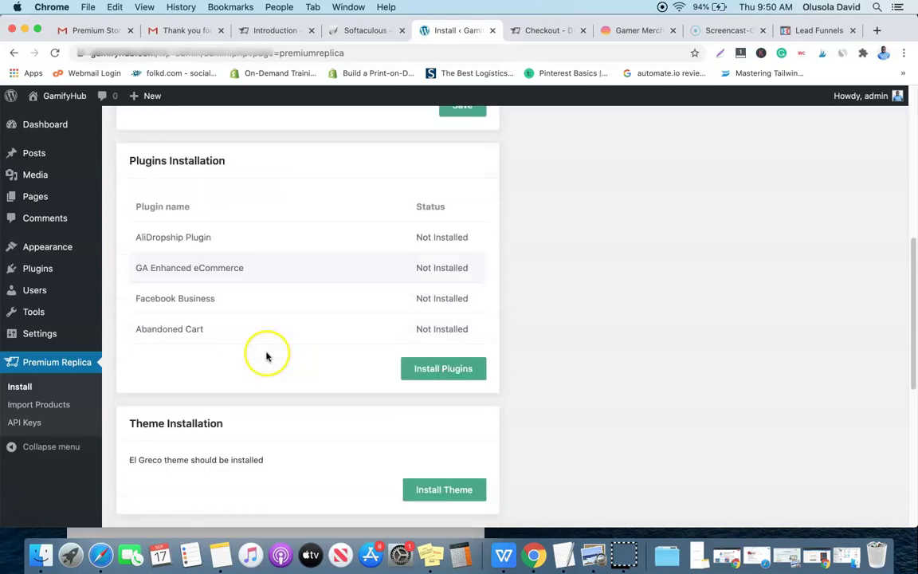
scroll(390, 327, up, 1)
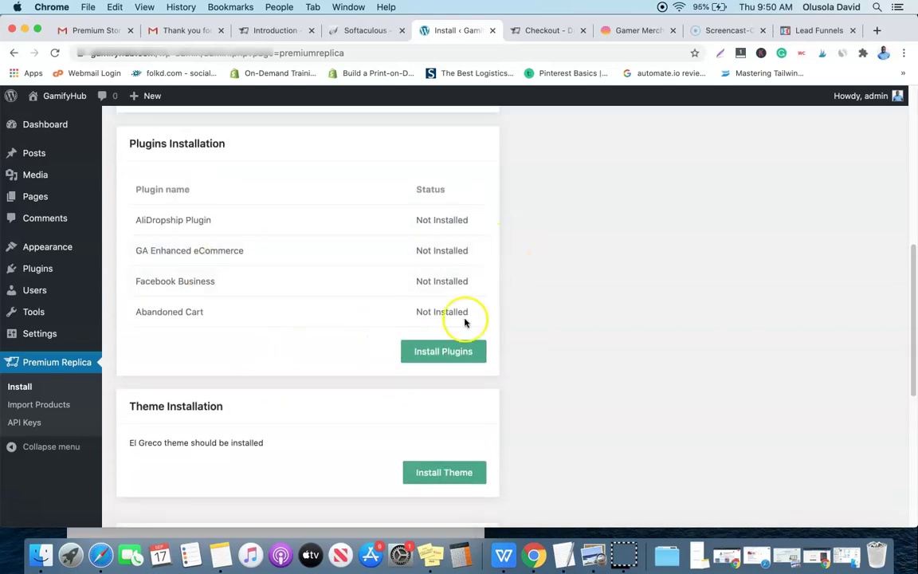
click(446, 351)
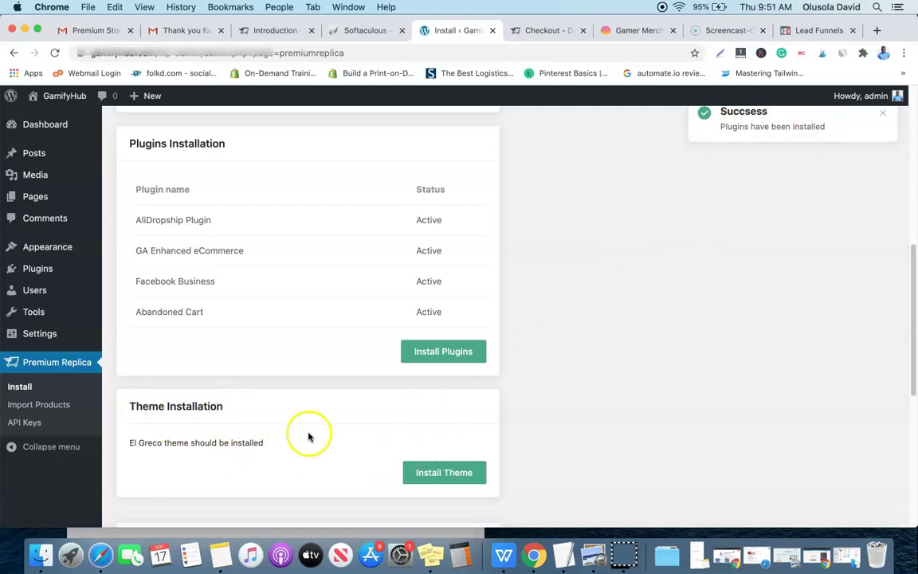
Install the El Greco theme, then view Import Products listing 109 products.
click(434, 471)
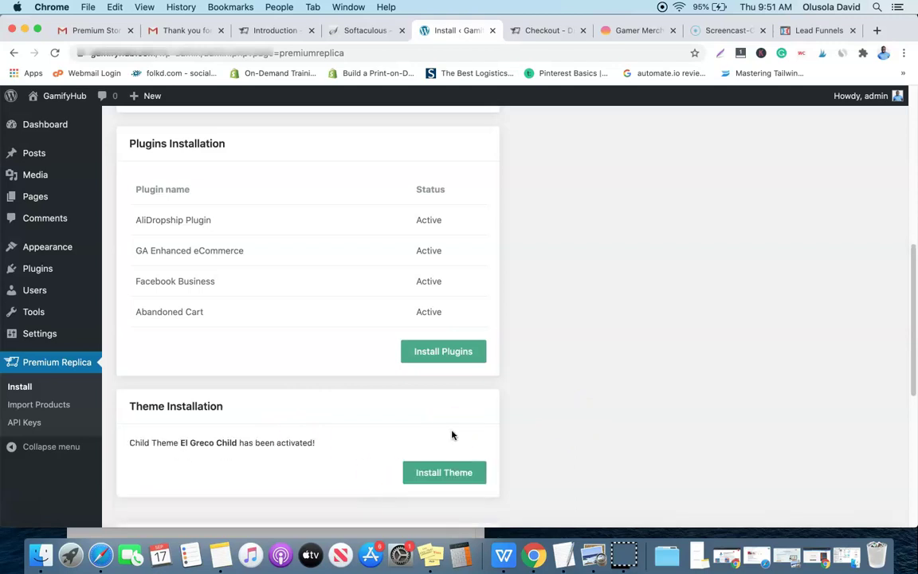
click(40, 405)
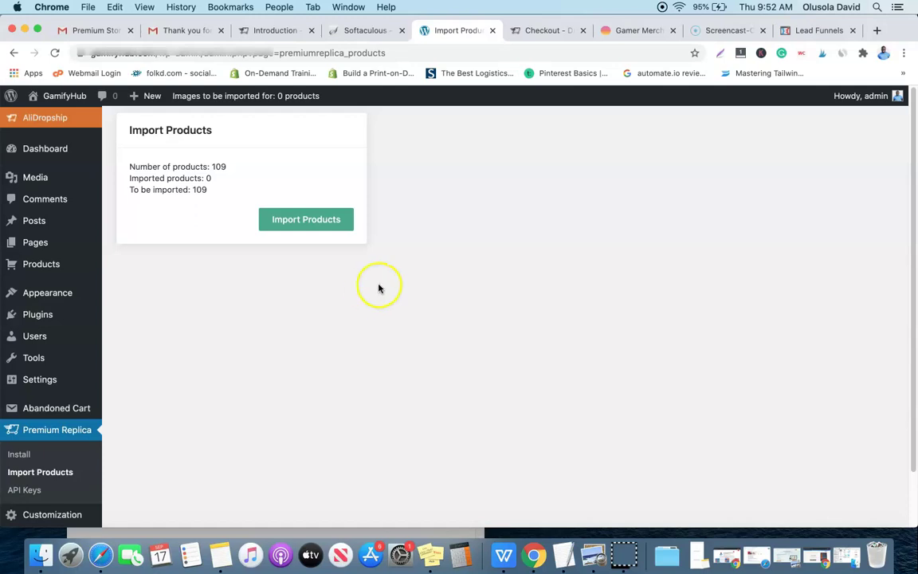
Start importing the 109 products and open the live store in a new tab.
click(300, 219)
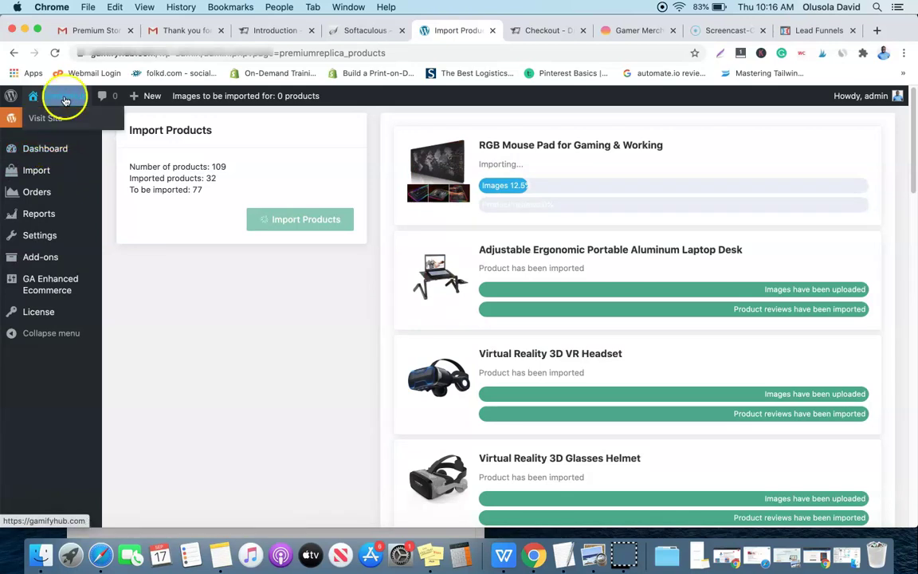
super+click(45, 117)
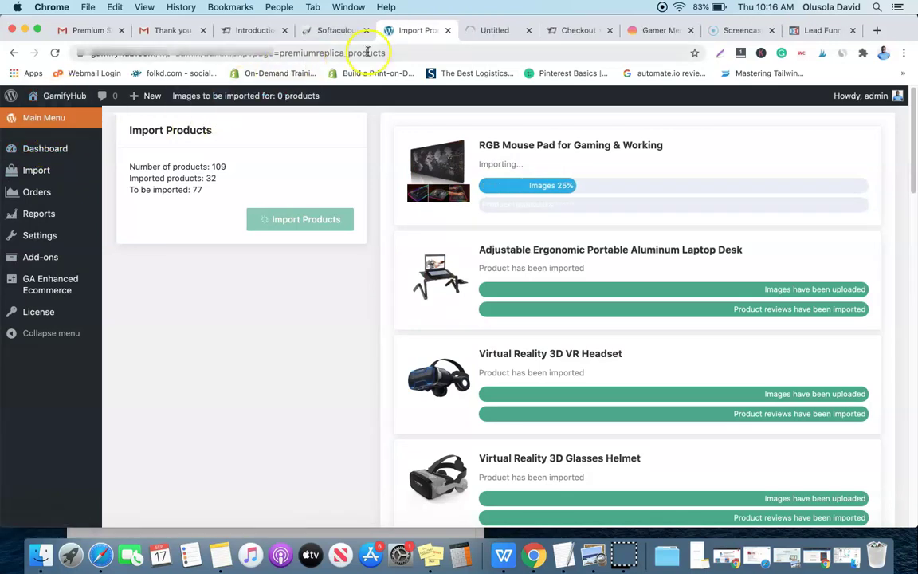
click(484, 31)
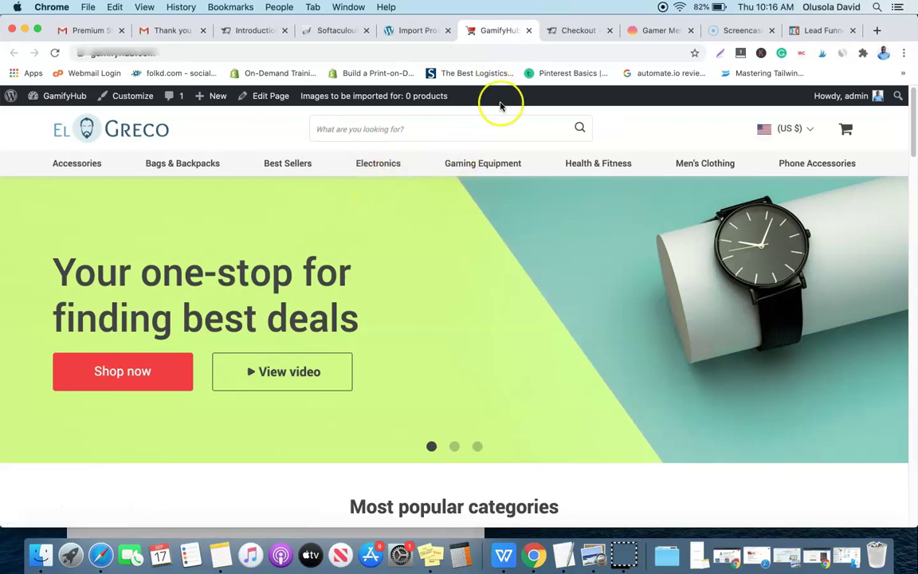
scroll(481, 232, down, 4)
scroll(480, 237, down, 15)
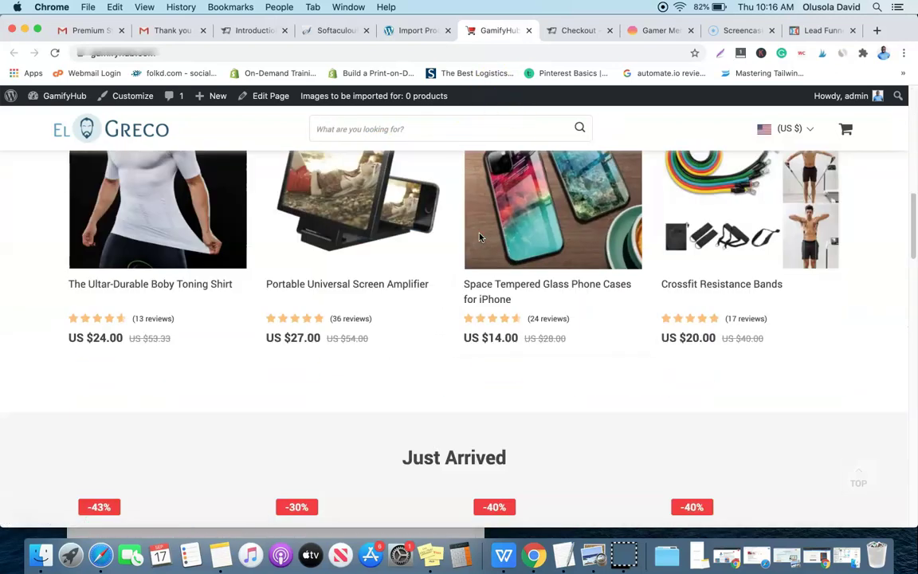
click(416, 31)
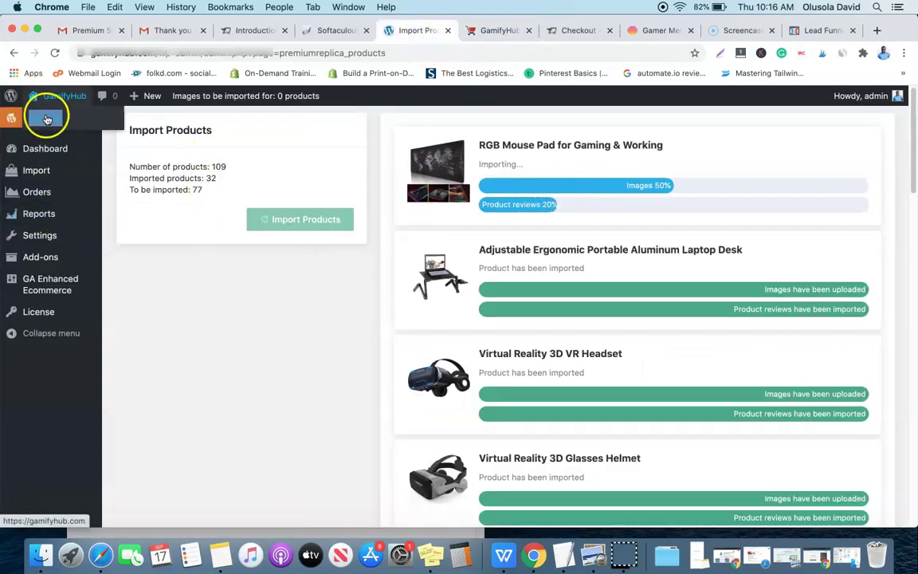
Open AliDropship Settings > Payments in a new browser tab and switch to it.
mouse_move(34, 237)
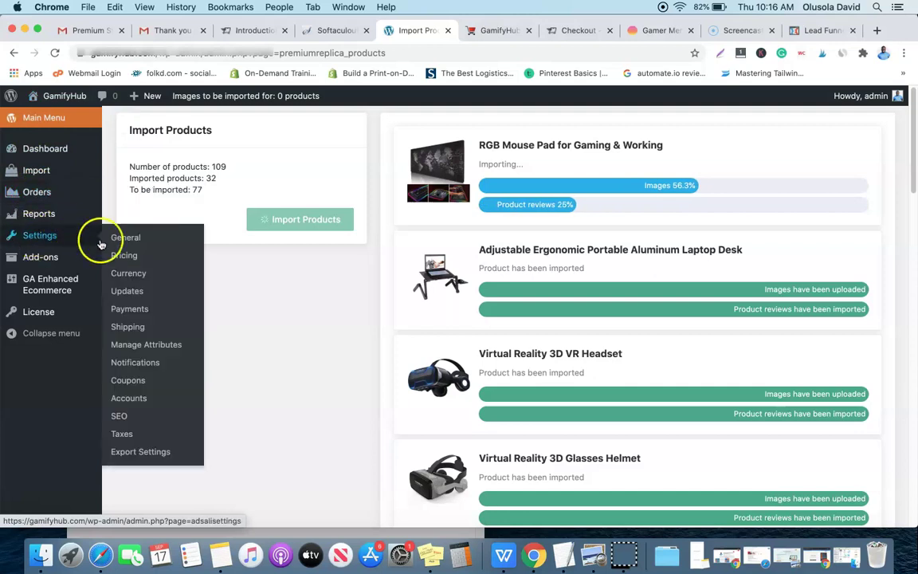
right_click(118, 311)
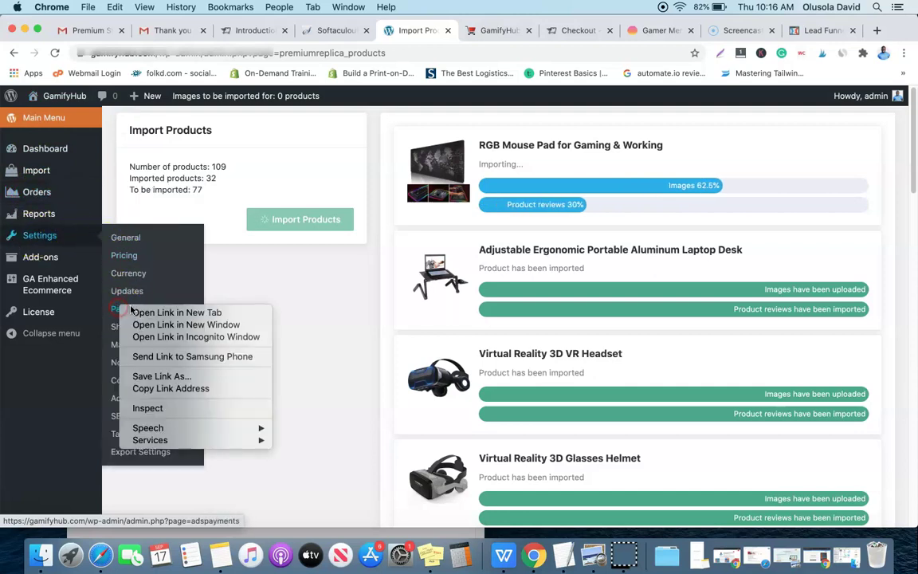
click(135, 312)
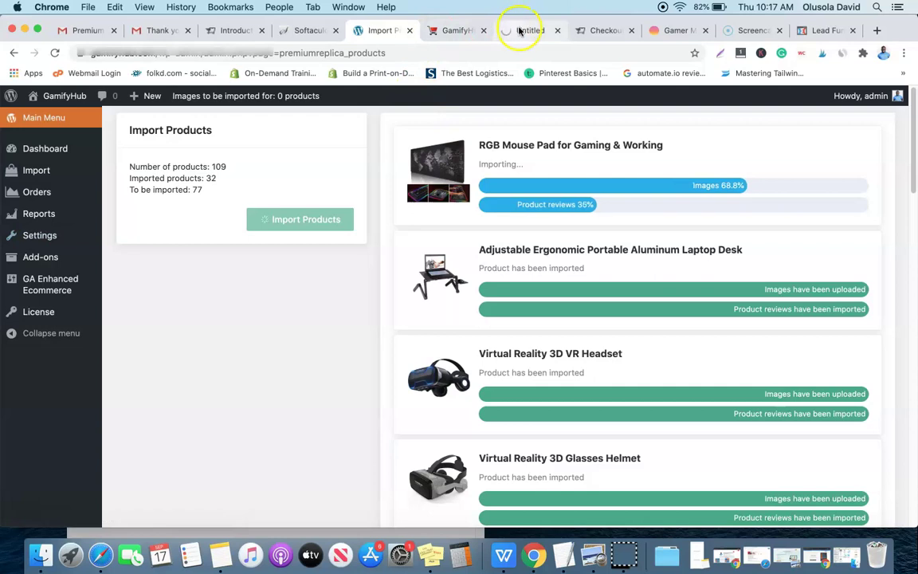
click(520, 30)
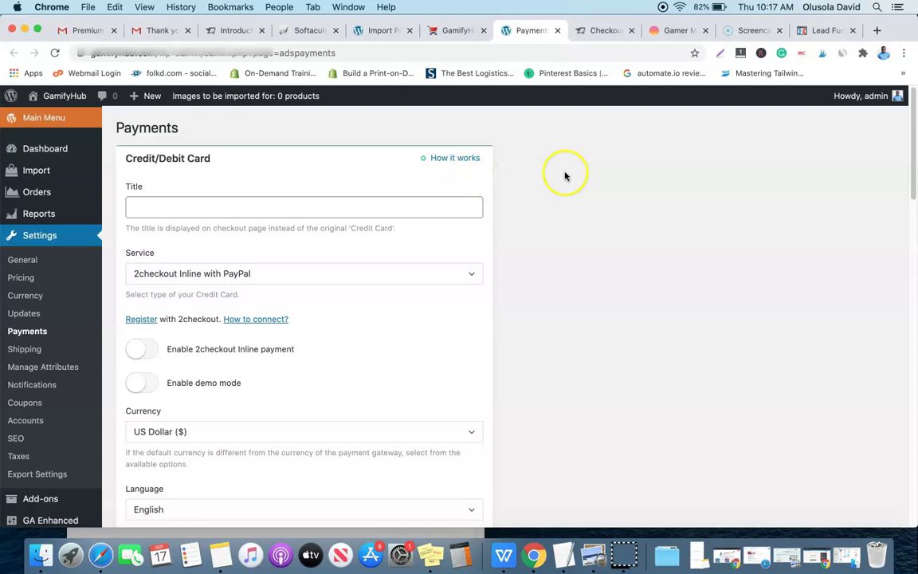
Review the Payments settings: 2checkout Inline with PayPal, US Dollar currency, English language.
scroll(477, 233, down, 4)
scroll(478, 235, down, 10)
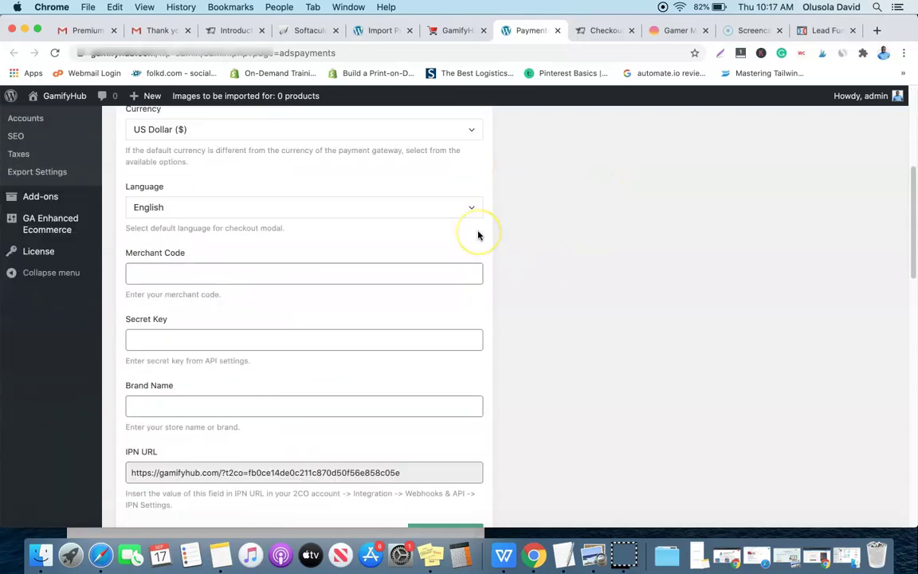
scroll(475, 240, up, 1)
scroll(476, 239, up, 3)
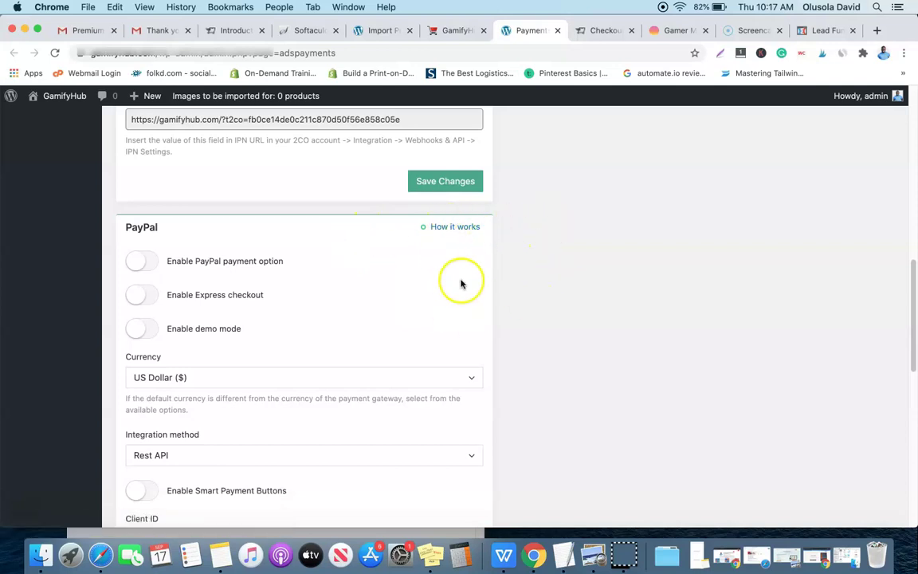
scroll(459, 279, up, 5)
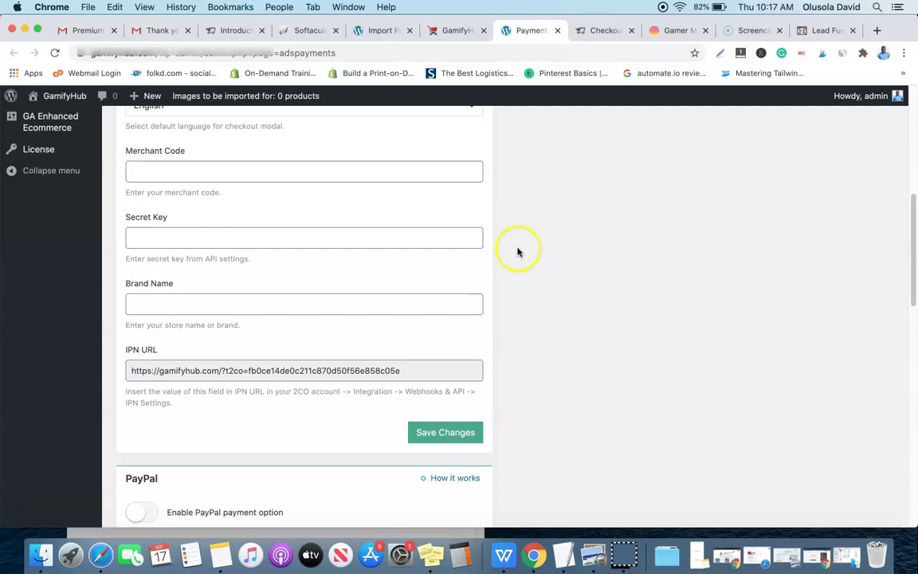
scroll(574, 315, up, 5)
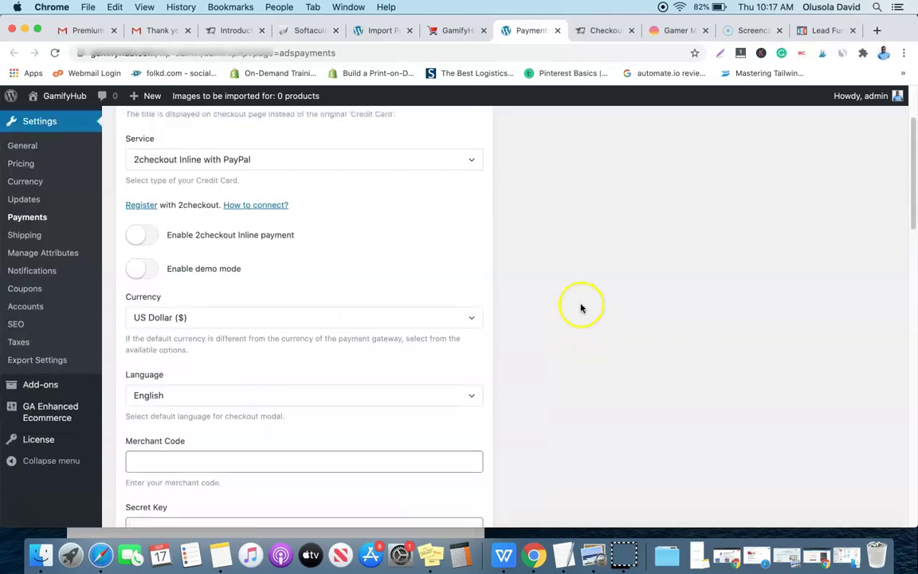